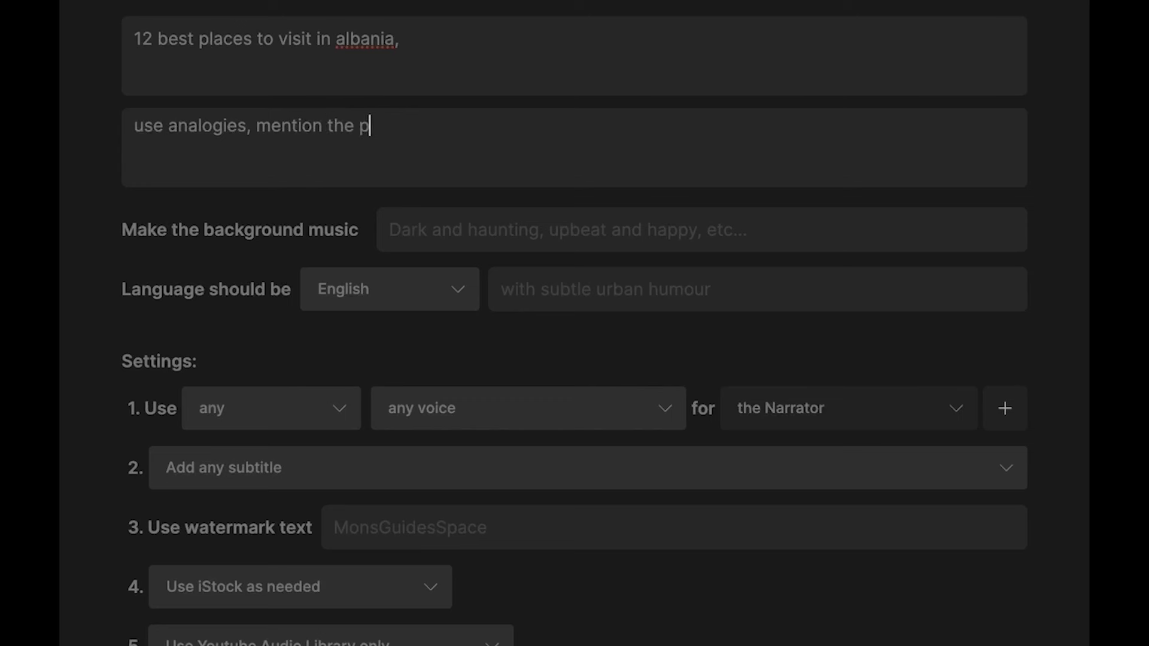
# Step: Complete the instructions with "mention the place, explain what it is, and why someone should visit, and what can be done there. make it very informative."
pyautogui.write('ce, explain what it is')
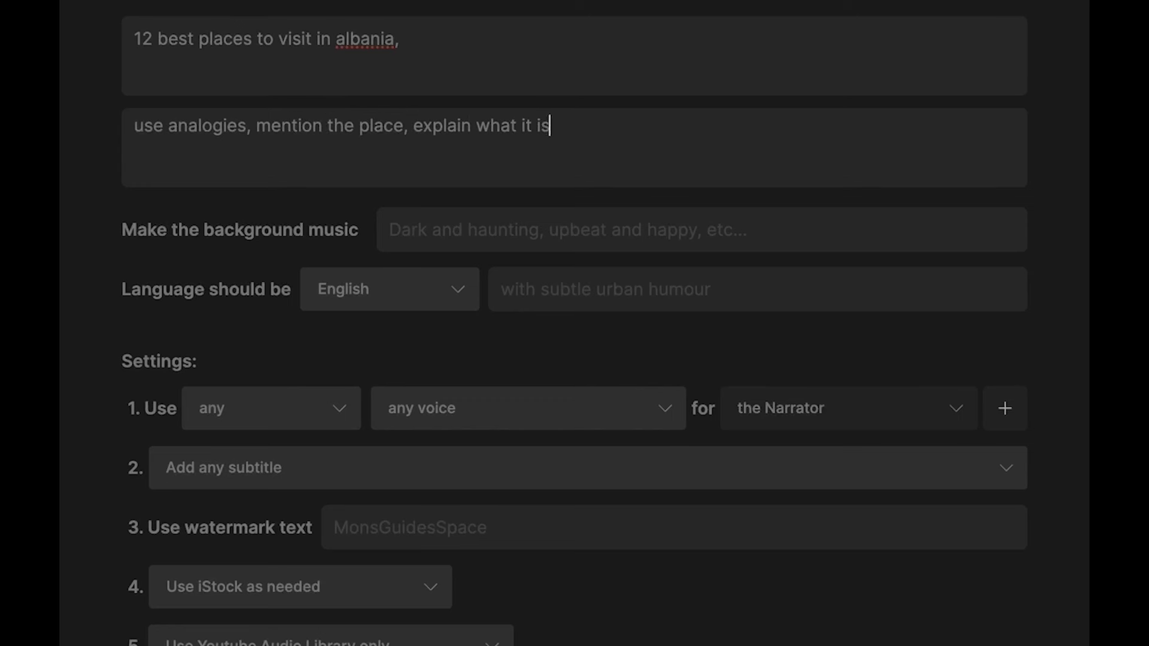
pyautogui.write(', and why someone should visit, and what can be done there')
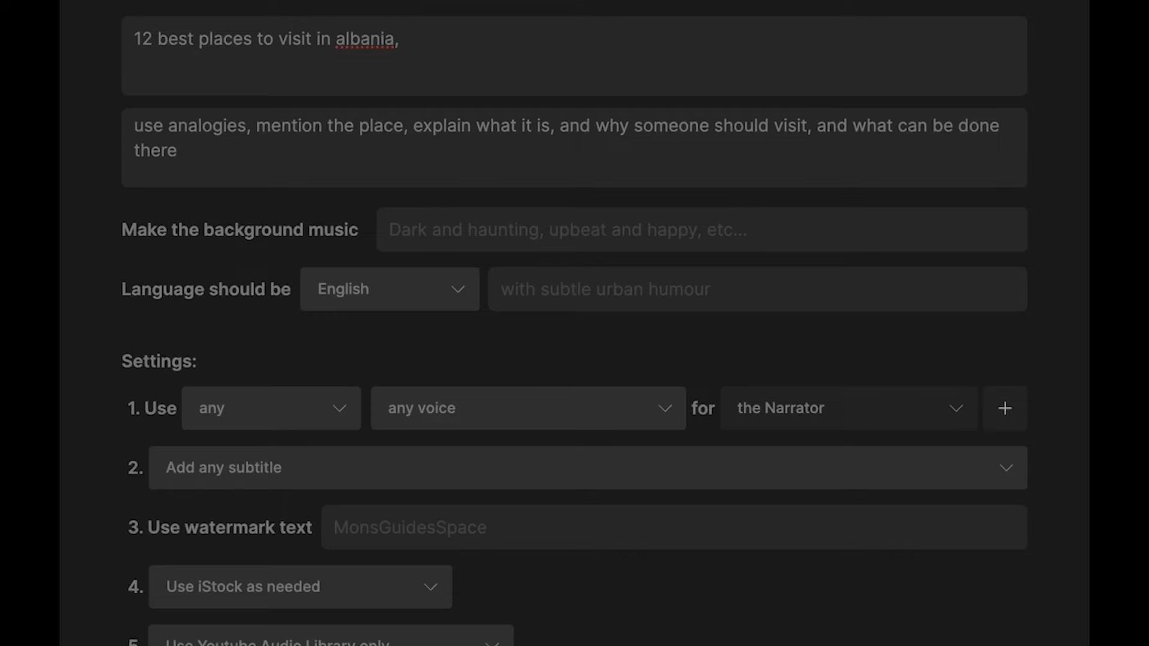
pyautogui.write('. make it very informative.')
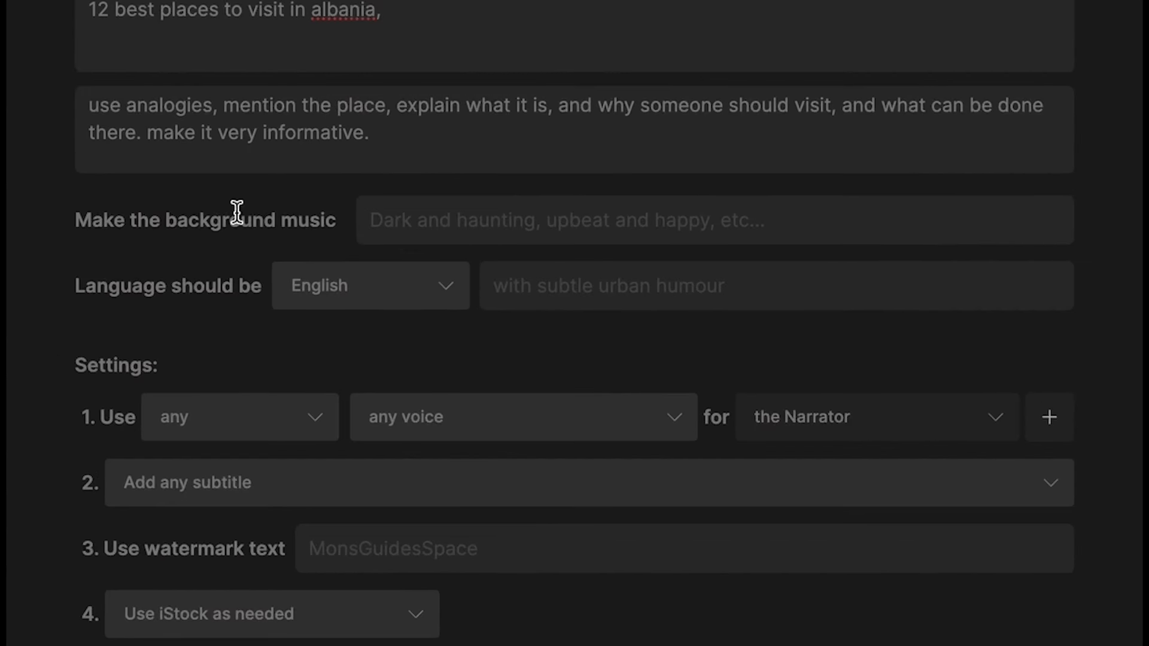
# Step: Describe the background music for the video as "upbeat and happy"
pyautogui.click(424, 229)
pyautogui.write('upbeat and h')
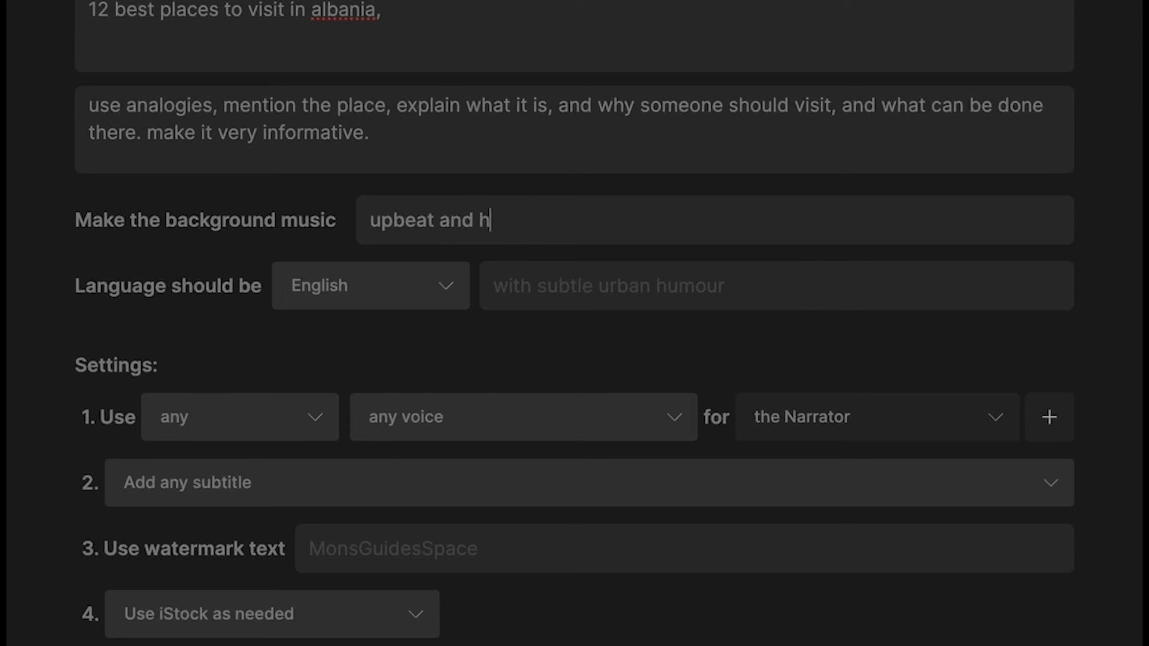
pyautogui.write('appy')
# Step: Look through the available video languages and select English
pyautogui.click(370, 285)
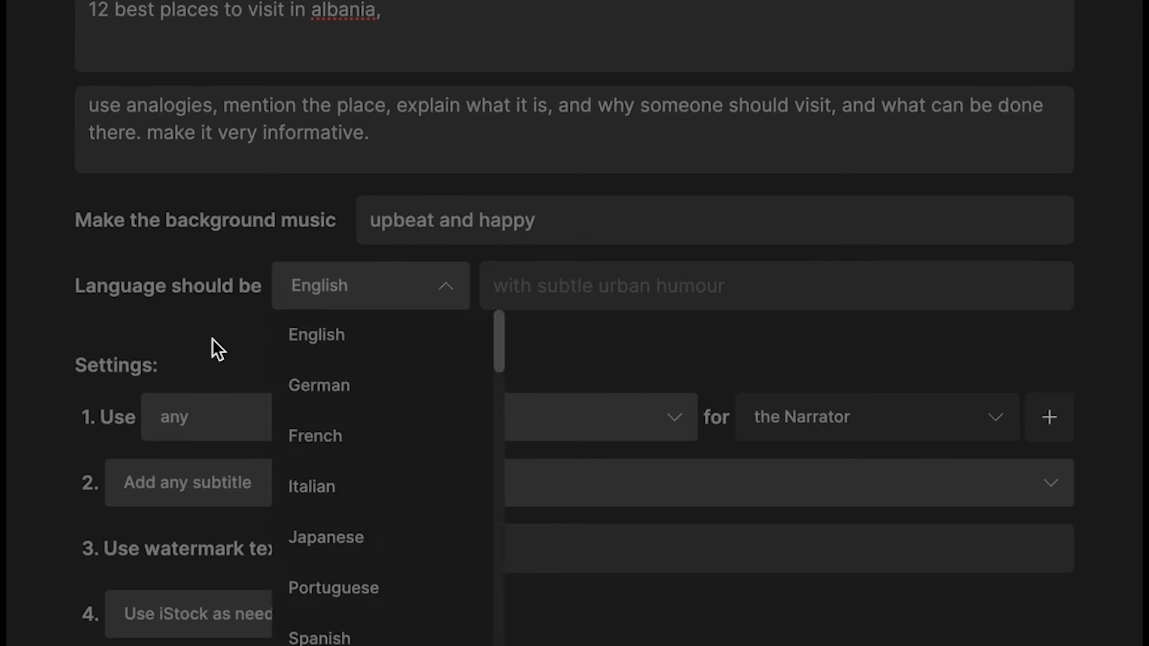
pyautogui.click(212, 339)
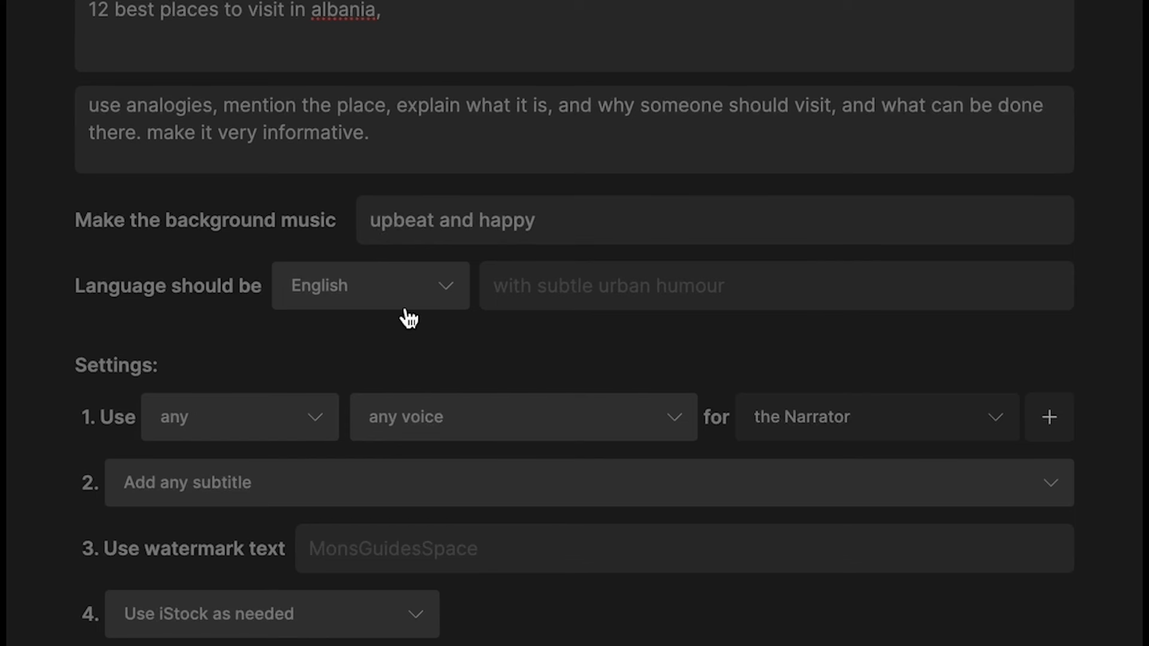
pyautogui.click(425, 304)
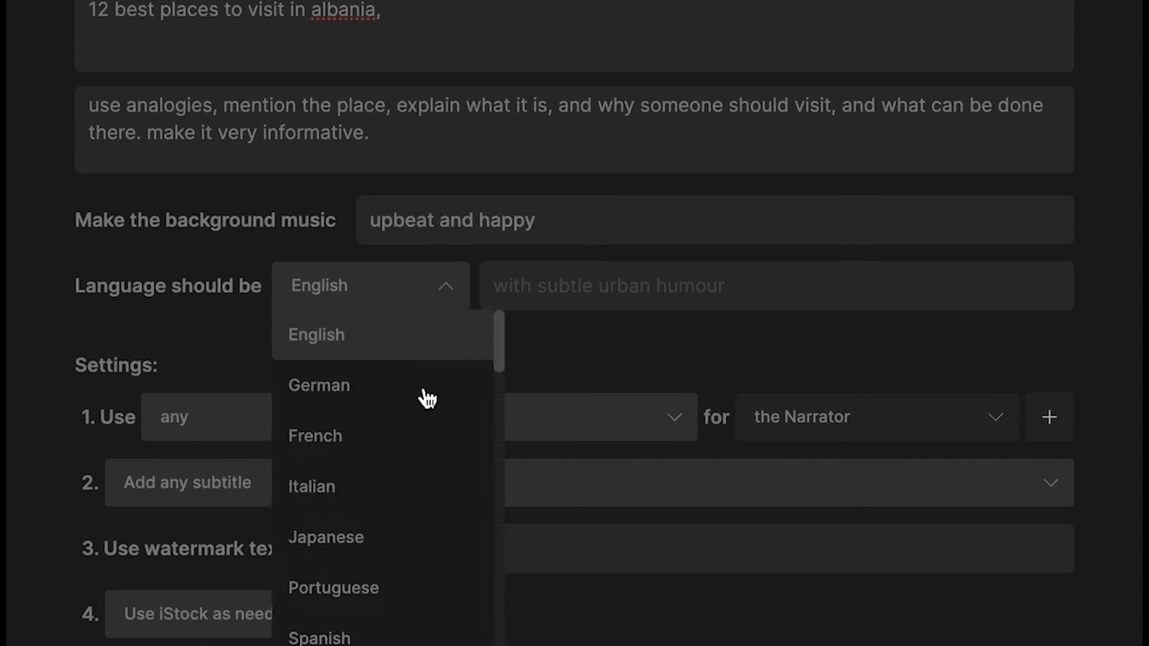
pyautogui.scroll(-3, 425, 477)
pyautogui.scroll(-15, 426, 479)
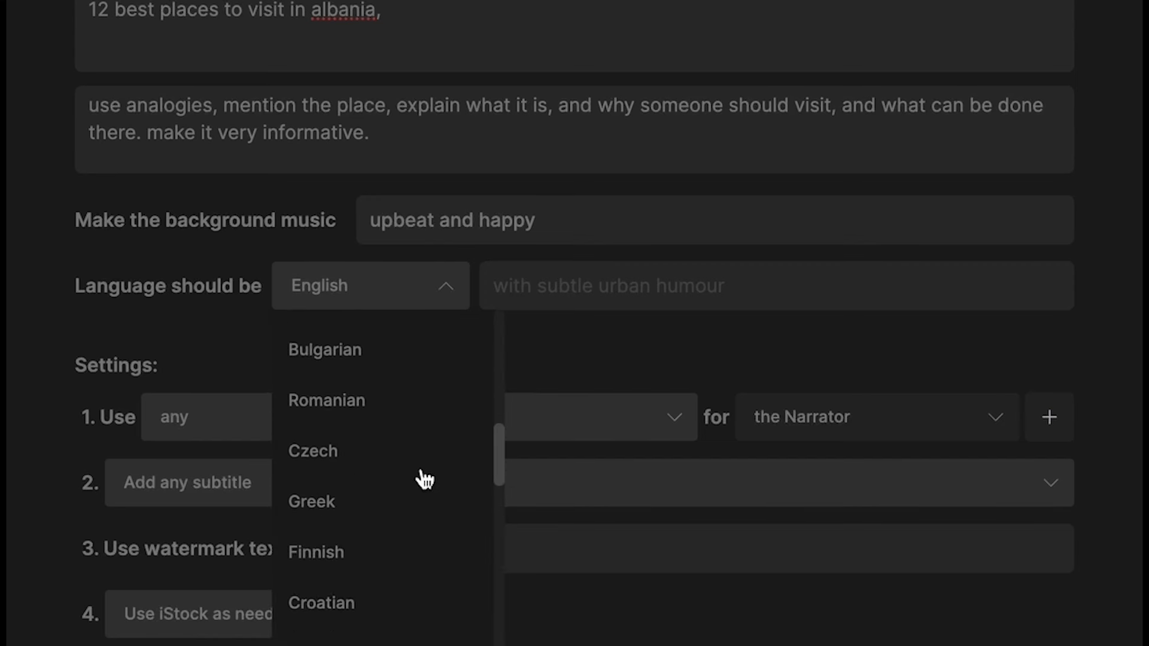
pyautogui.scroll(-8, 425, 479)
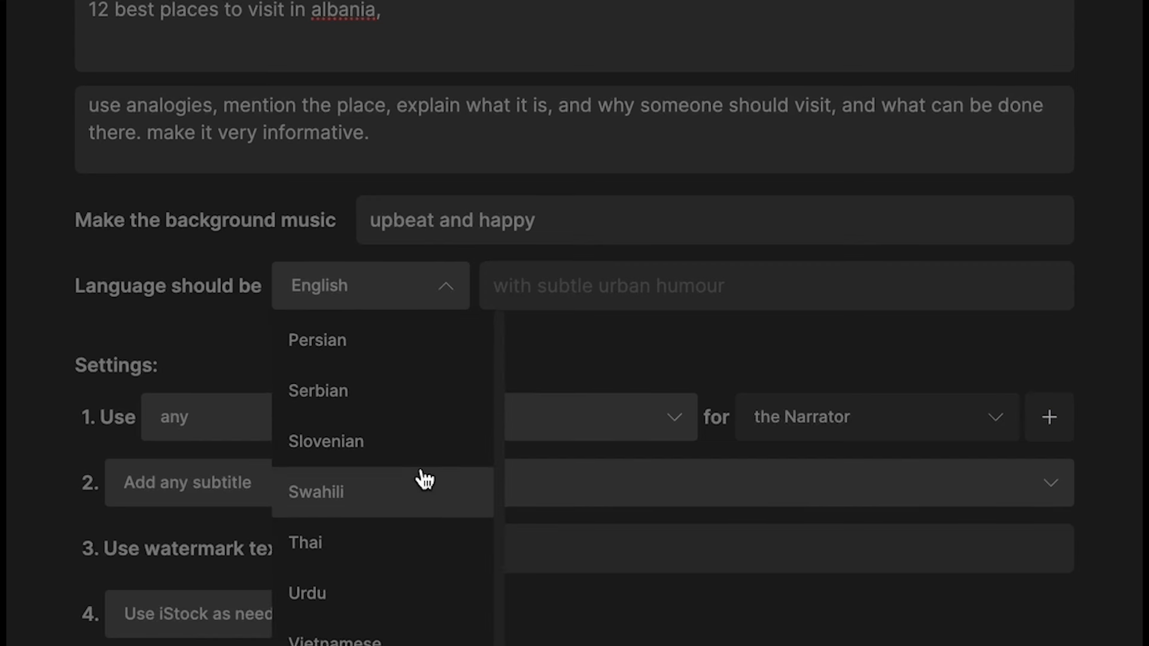
pyautogui.scroll(10, 426, 479)
pyautogui.scroll(1, 426, 478)
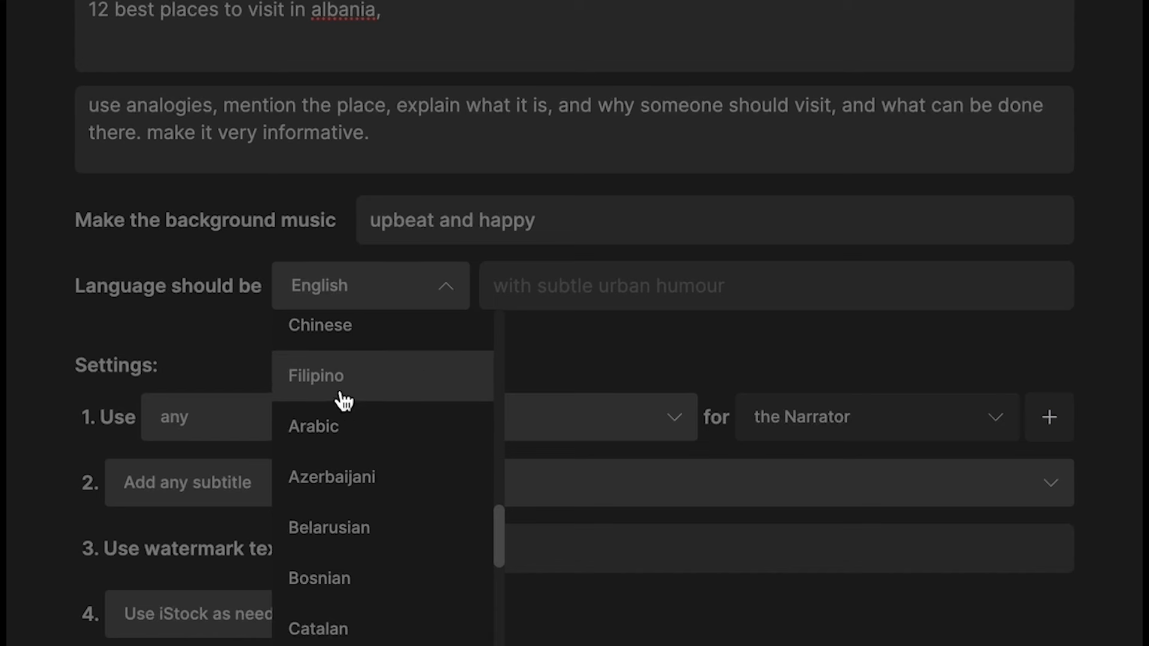
pyautogui.scroll(-5, 320, 413)
pyautogui.scroll(5, 359, 468)
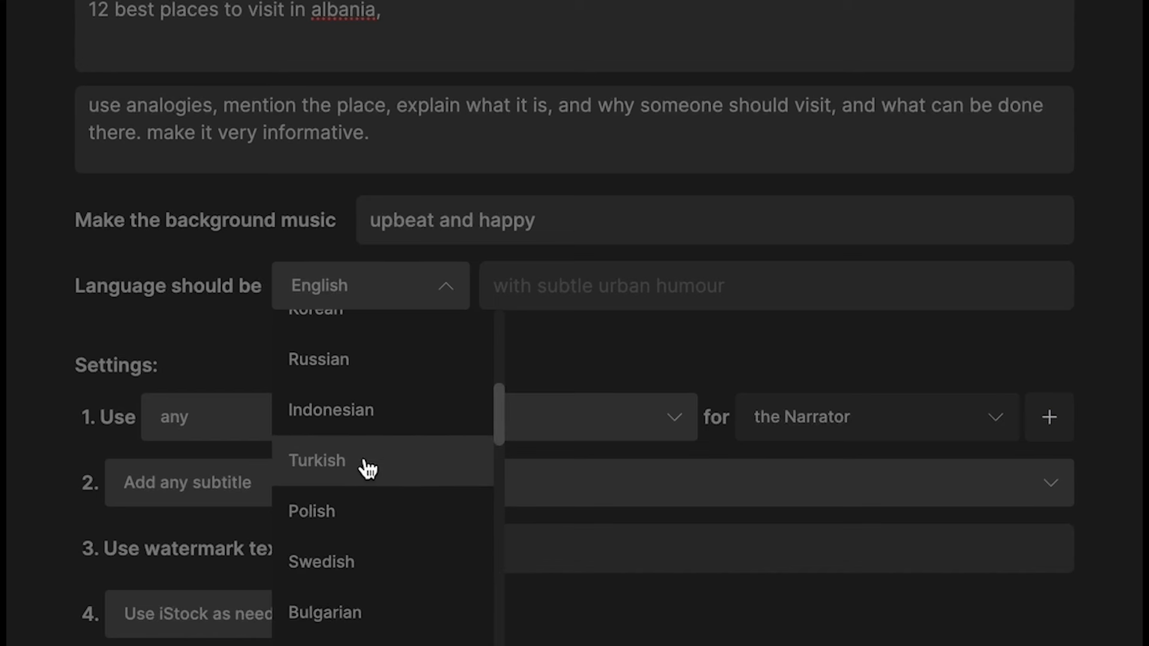
pyautogui.scroll(5, 365, 378)
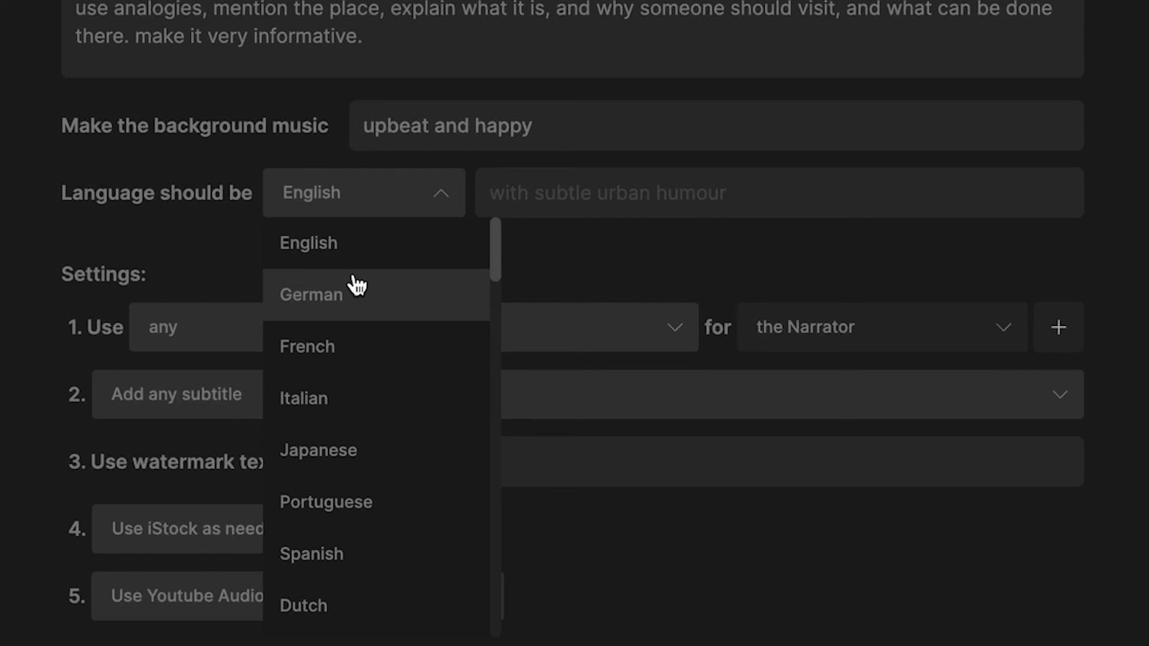
pyautogui.click(358, 243)
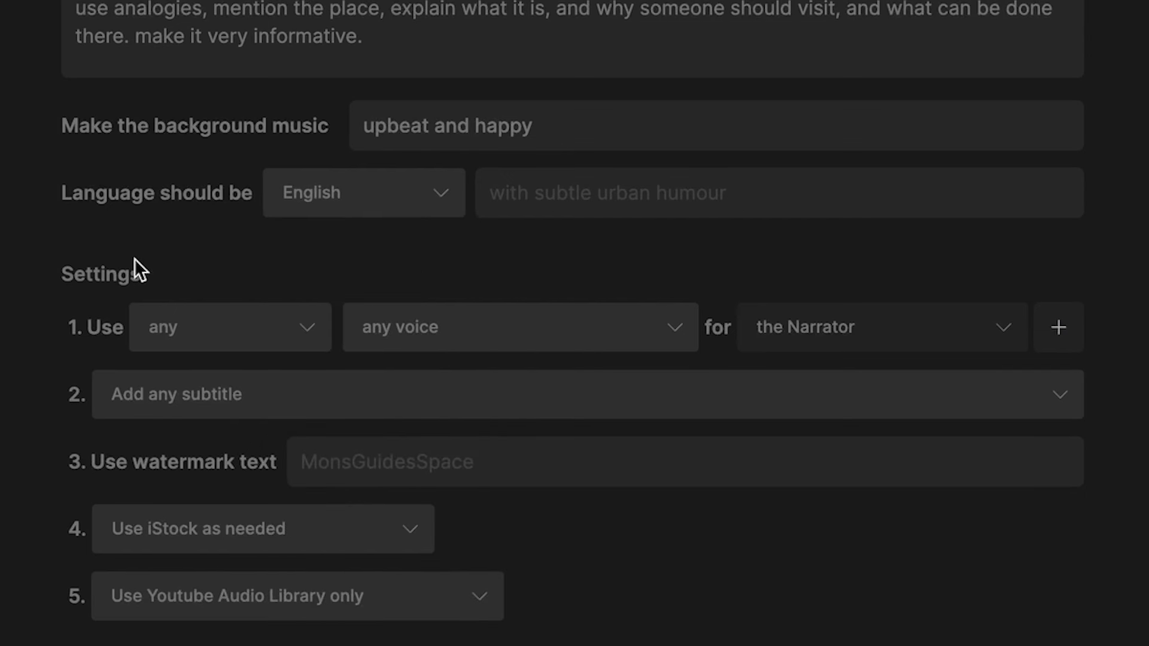
# Step: Set the Narrator's voice to a male, young British voice
pyautogui.click(237, 336)
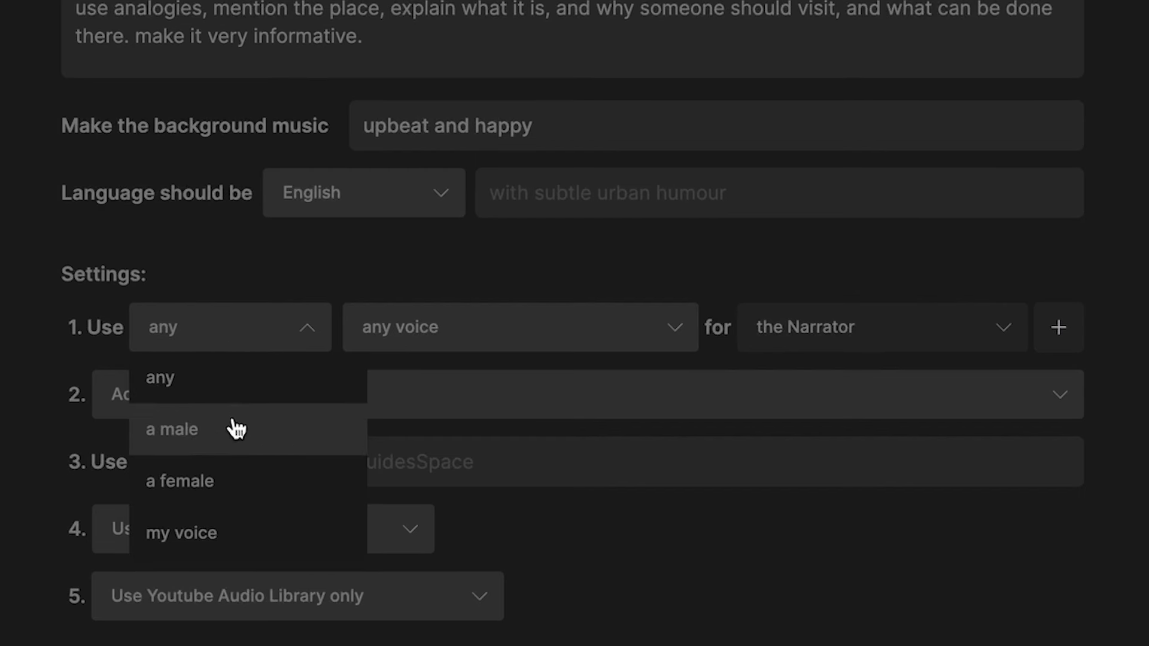
pyautogui.click(238, 438)
pyautogui.click(533, 334)
pyautogui.scroll(-5, 539, 461)
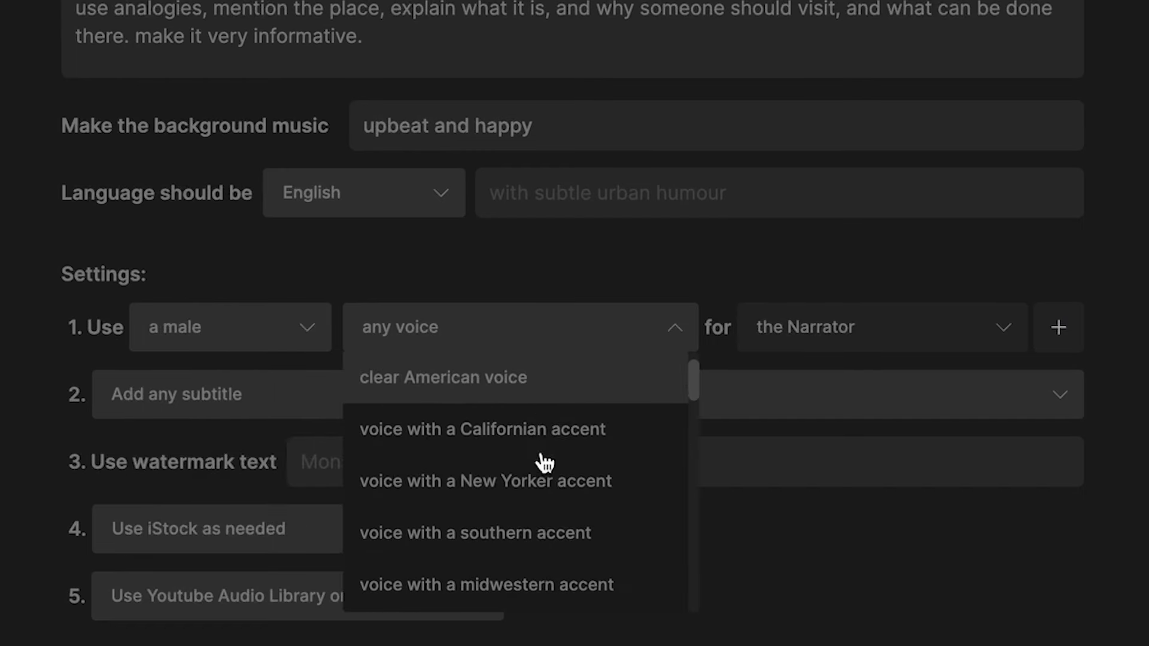
pyautogui.scroll(-8, 607, 505)
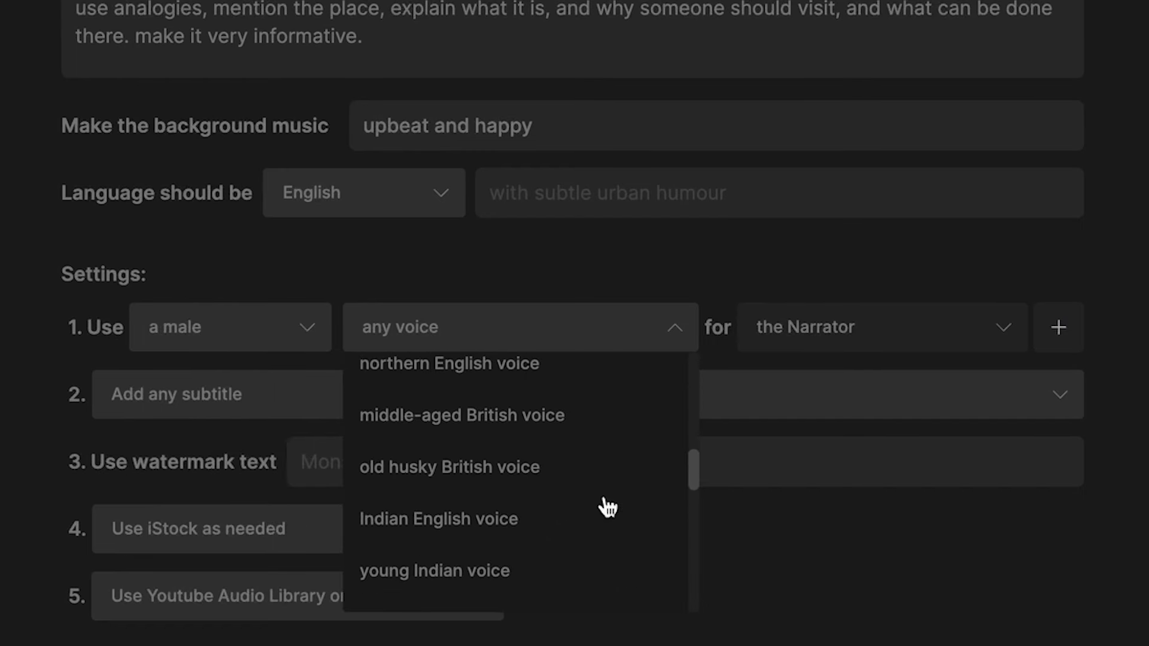
pyautogui.scroll(-10, 606, 506)
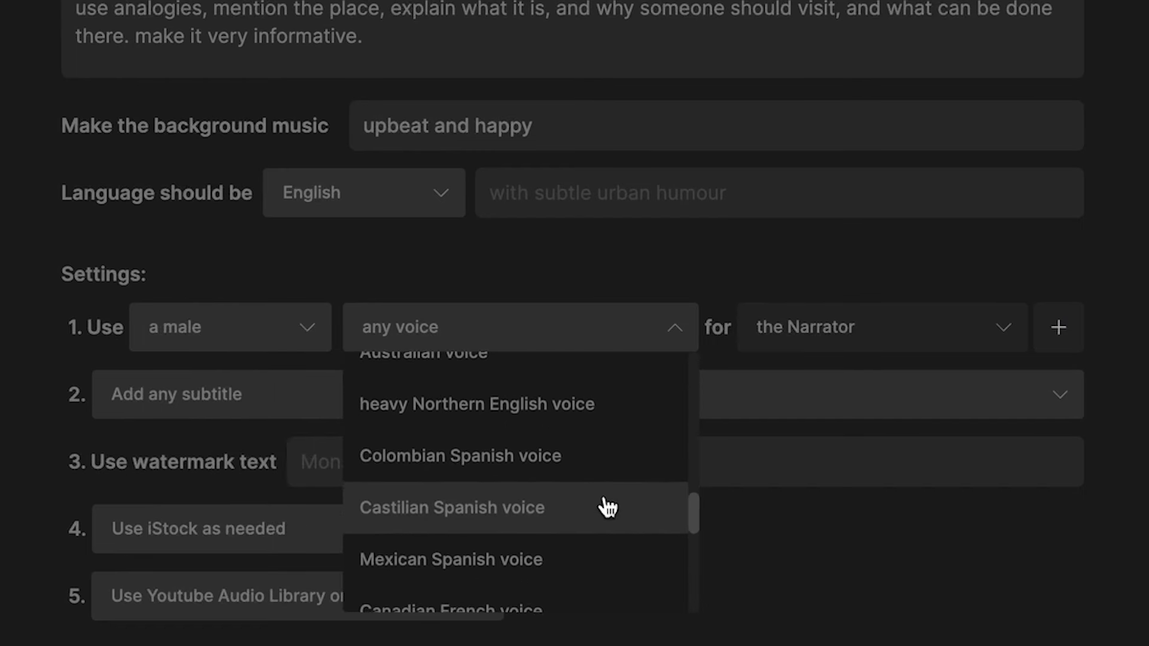
pyautogui.scroll(10, 559, 413)
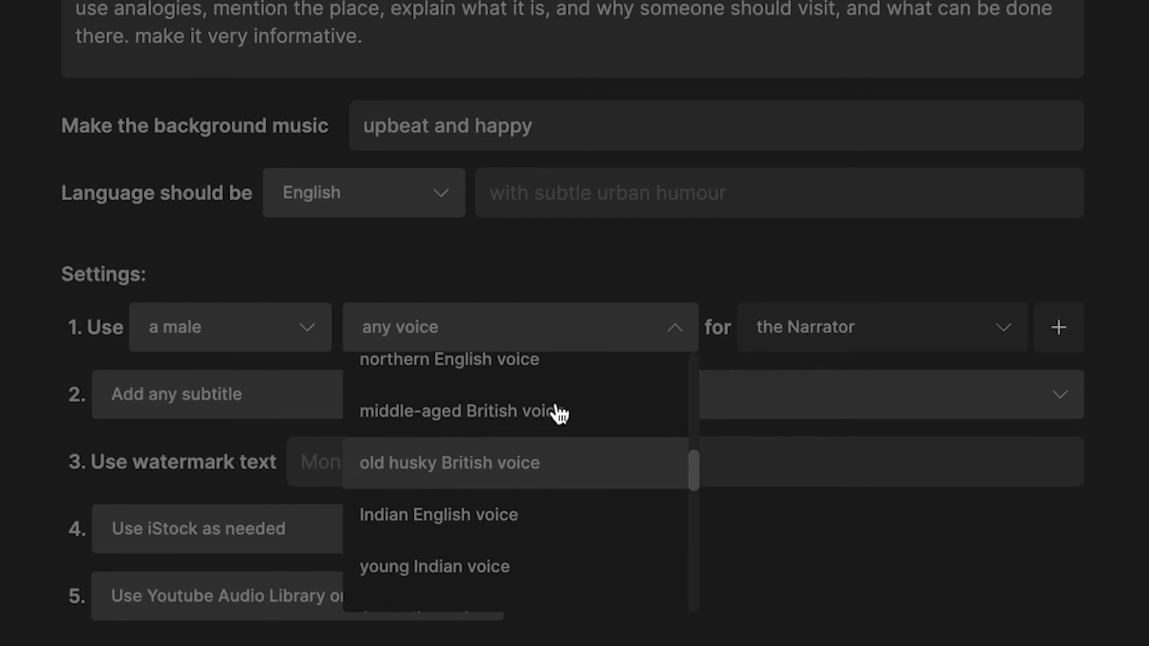
pyautogui.scroll(1, 559, 413)
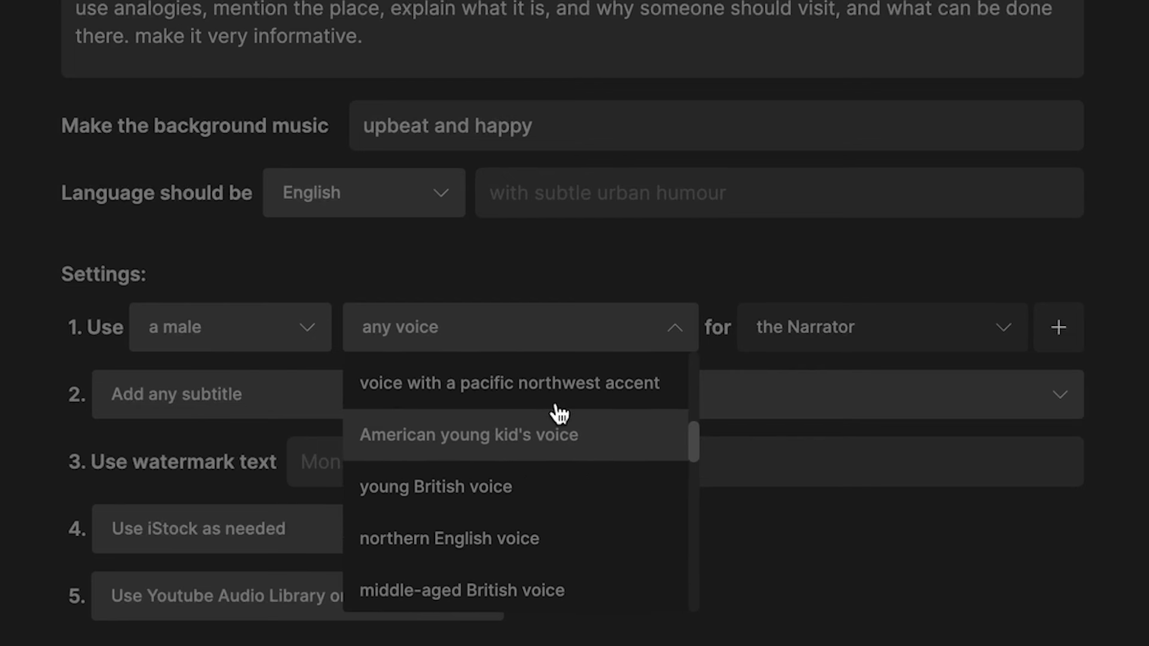
pyautogui.click(543, 471)
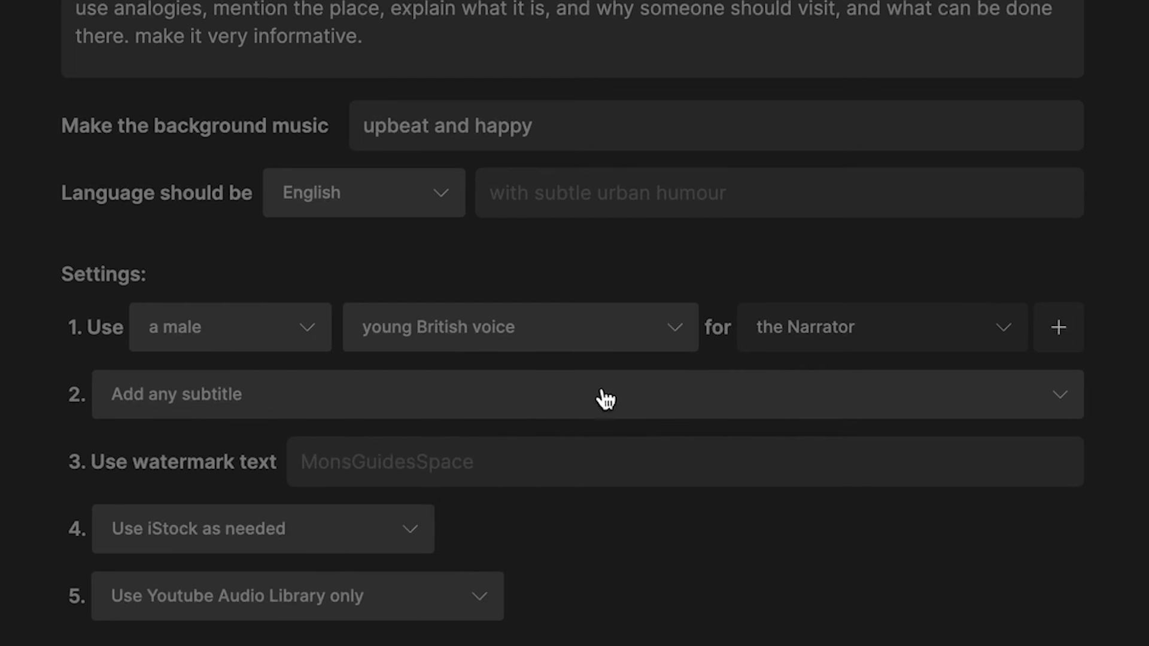
# Step: Review the subtitle styles and choose all caps subtitles with a spoken word highlight
pyautogui.click(688, 396)
pyautogui.scroll(-2, 437, 515)
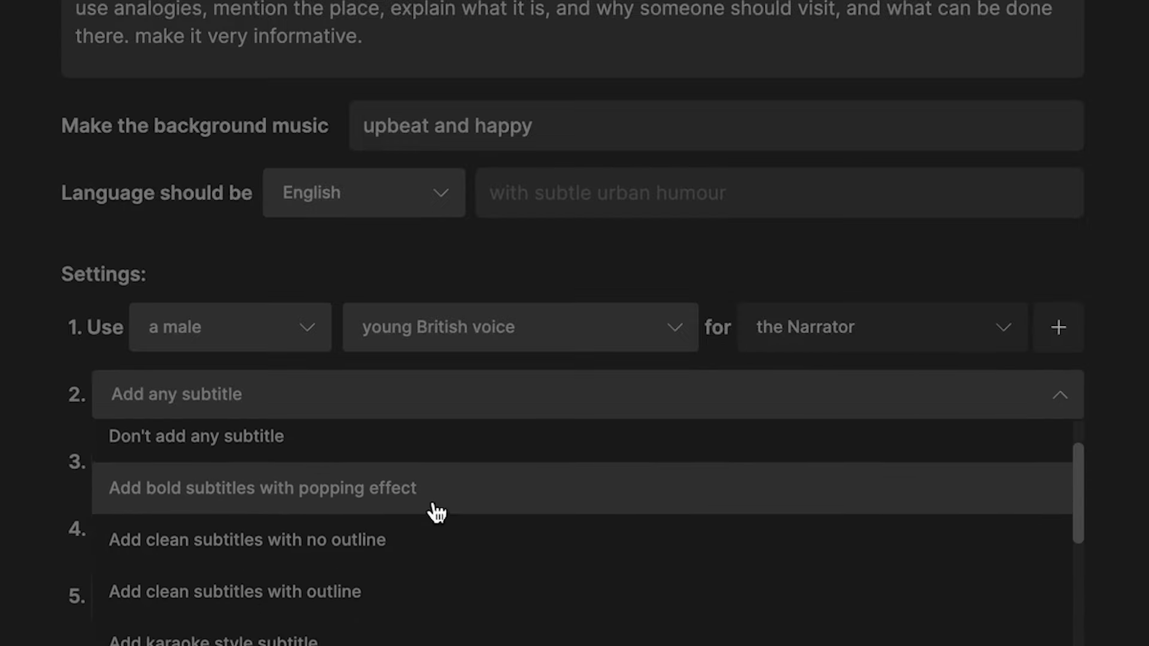
pyautogui.scroll(2, 436, 512)
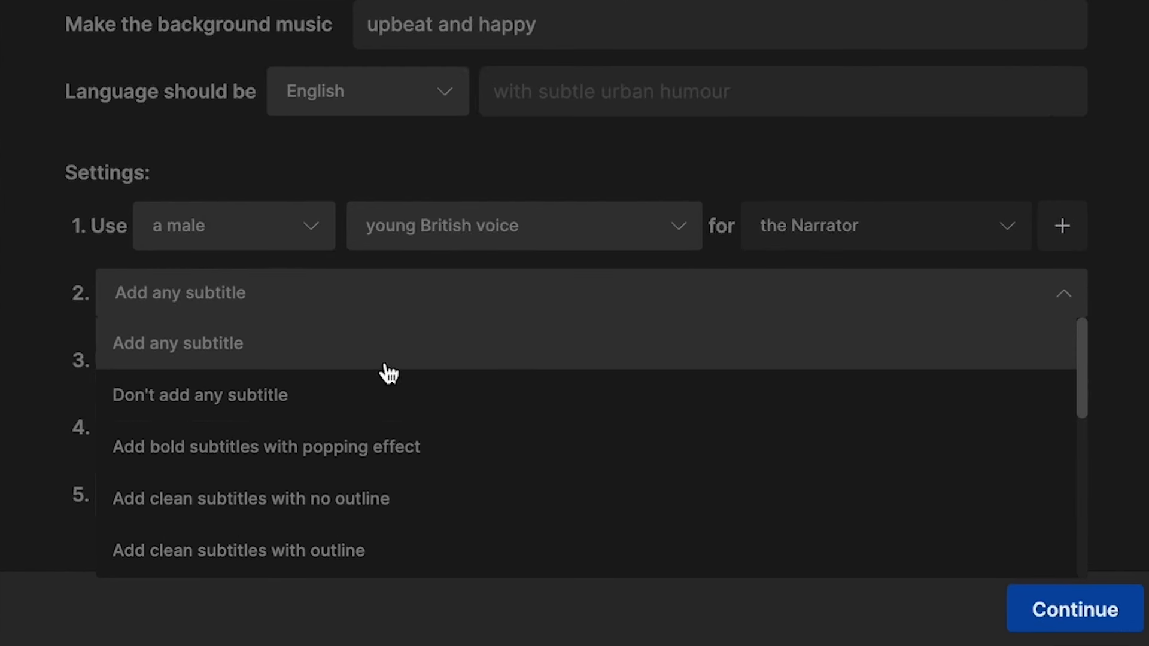
pyautogui.scroll(-3, 354, 404)
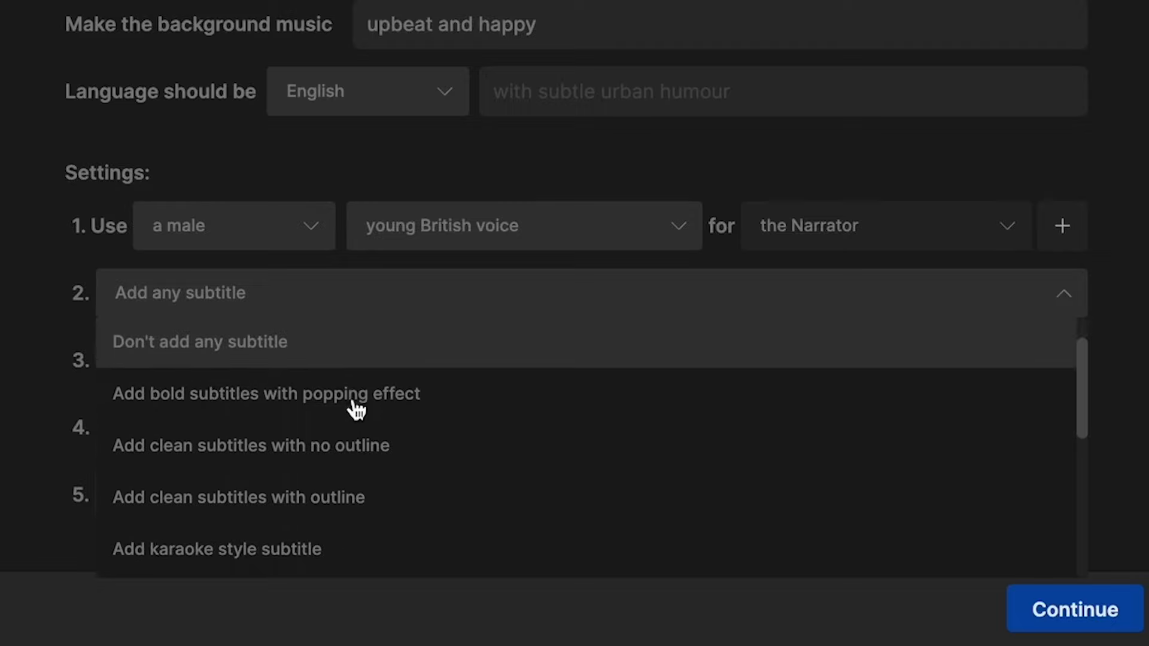
pyautogui.scroll(3, 353, 406)
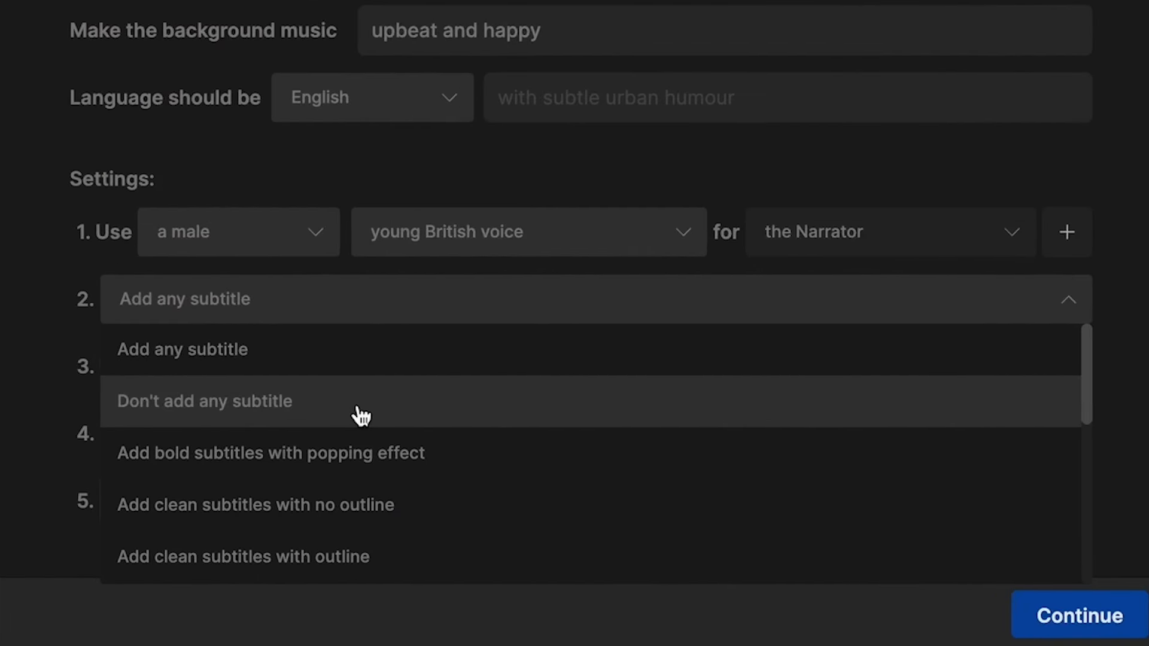
pyautogui.scroll(-5, 361, 415)
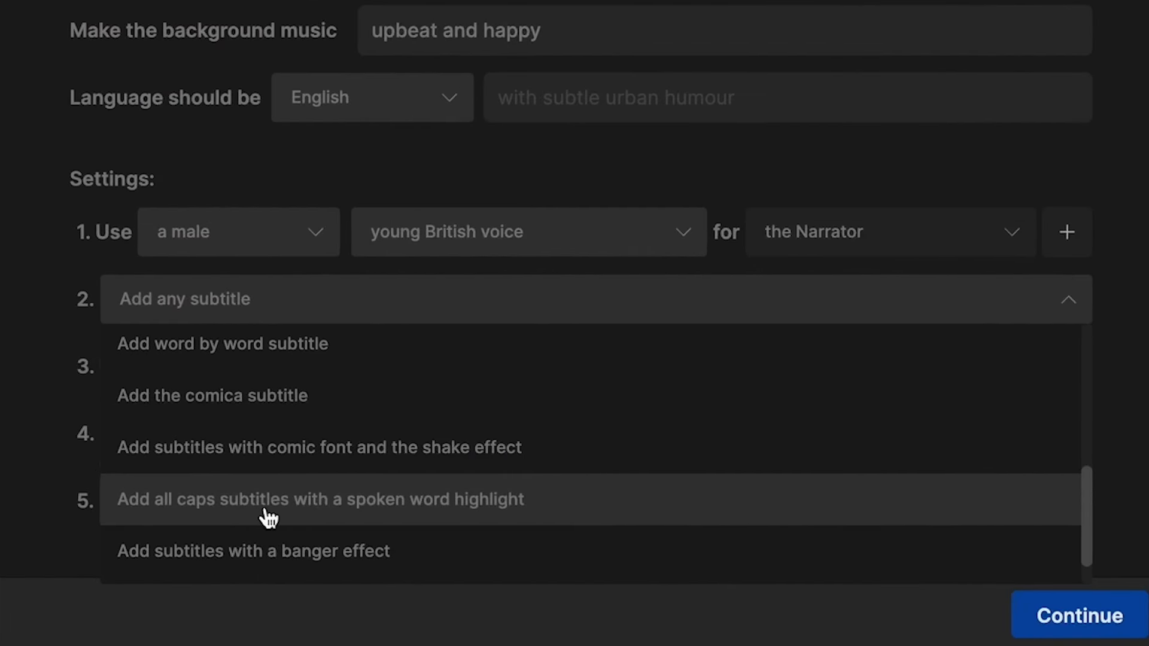
pyautogui.click(307, 510)
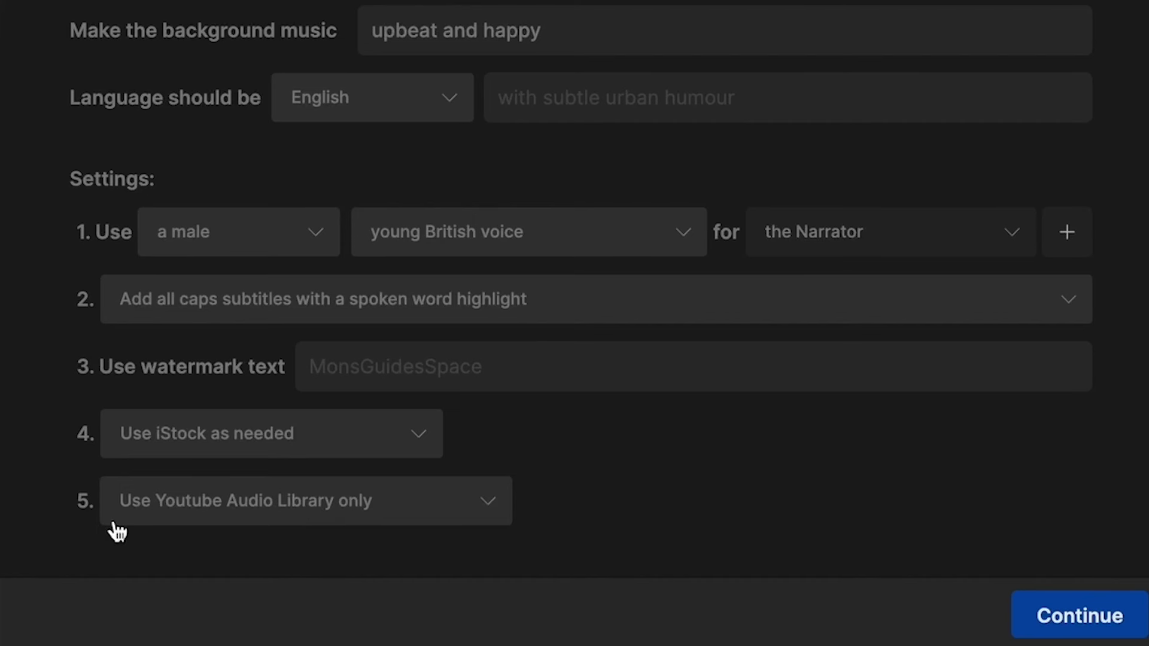
# Step: Set the stock media option to only use iStock and the audio source to Youtube Audio Library only
pyautogui.click(418, 437)
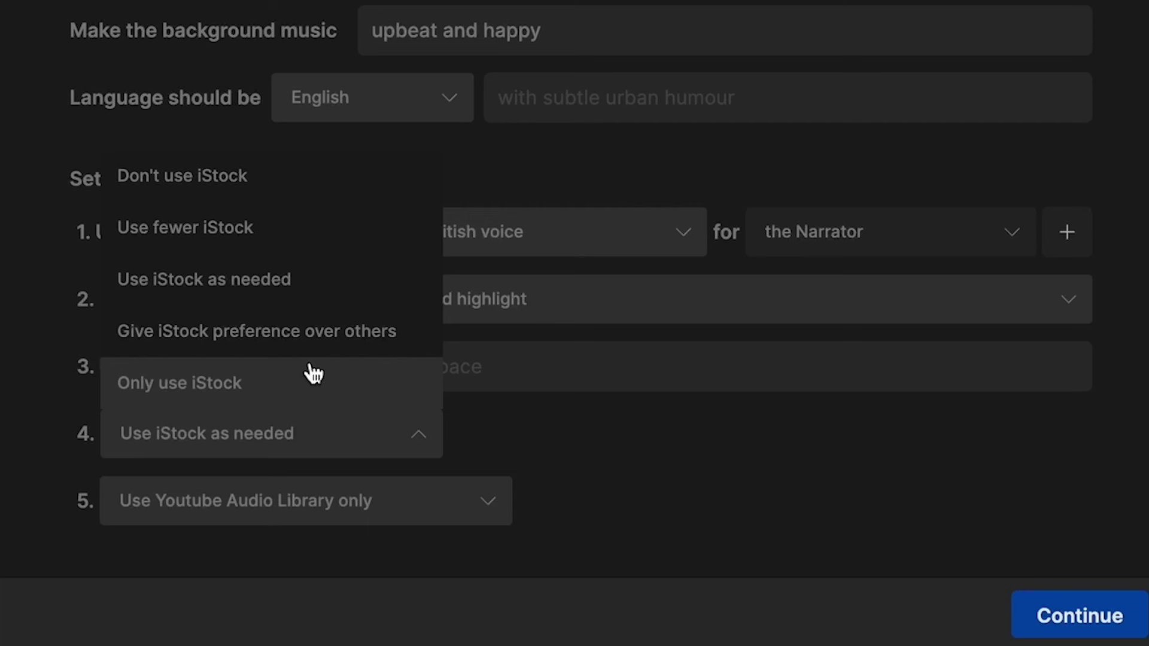
pyautogui.click(341, 393)
pyautogui.click(371, 503)
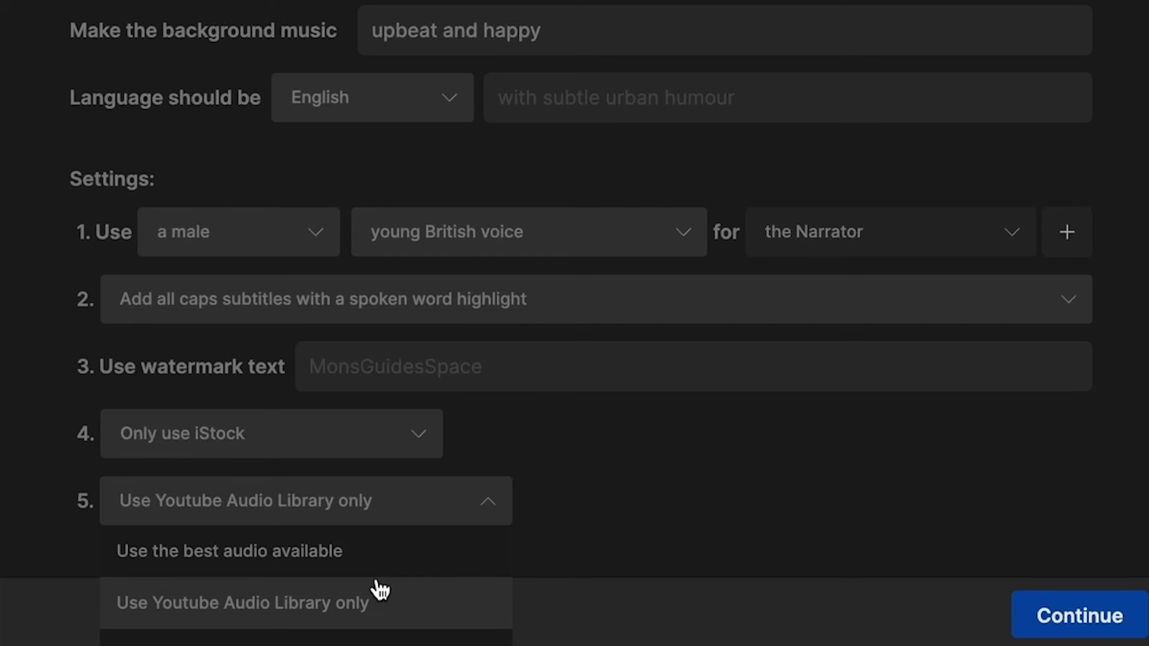
pyautogui.click(350, 605)
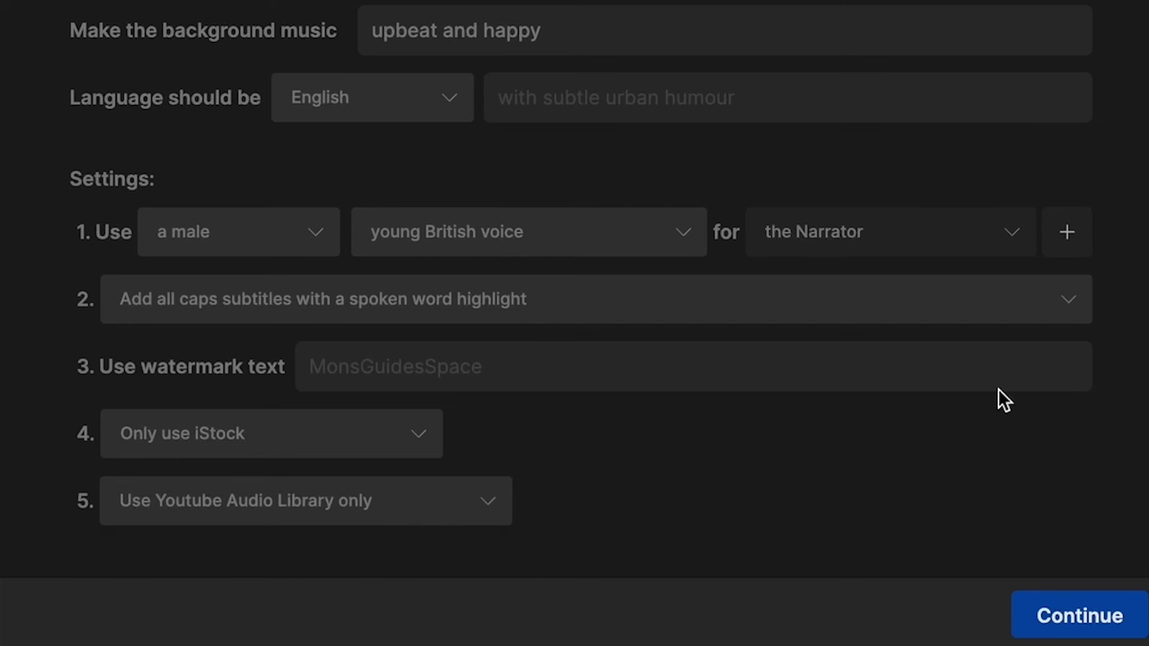
# Step: Submit the settings and generate the video with YouTube as the platform and a Bright look and feel
pyautogui.click(1074, 622)
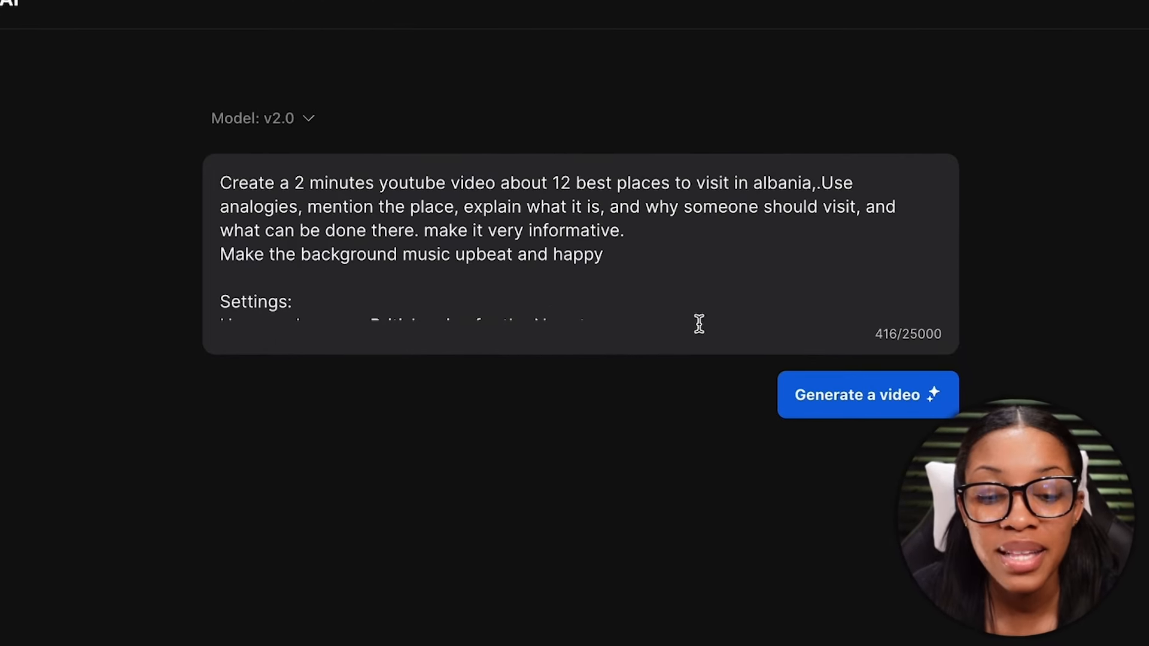
pyautogui.click(865, 399)
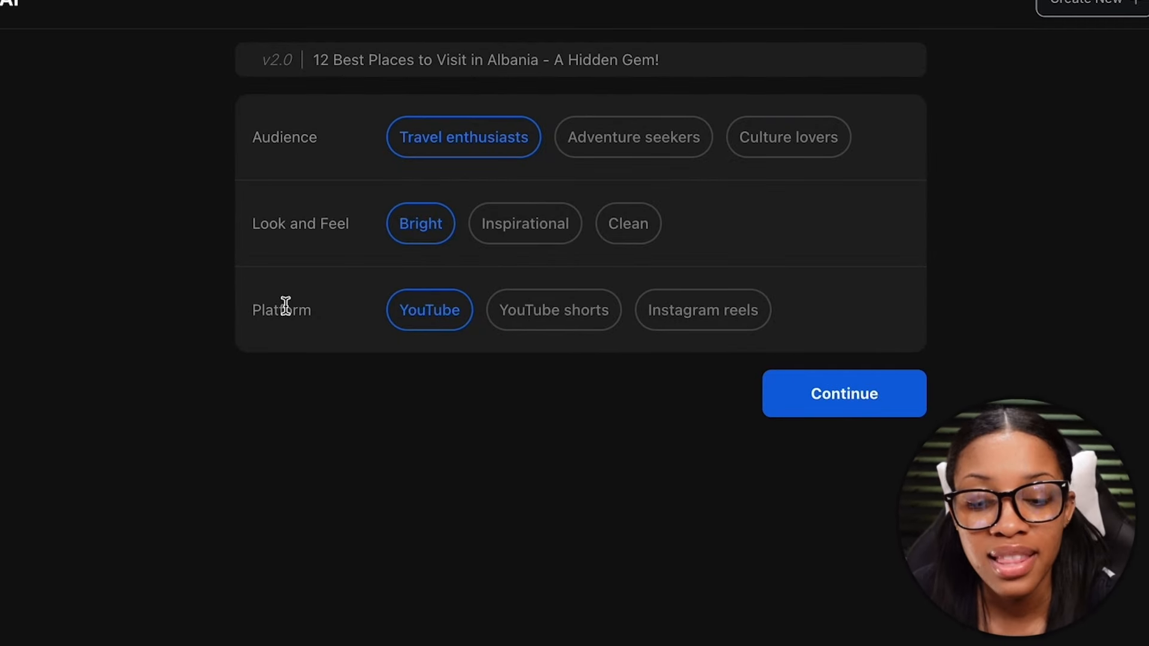
pyautogui.click(441, 307)
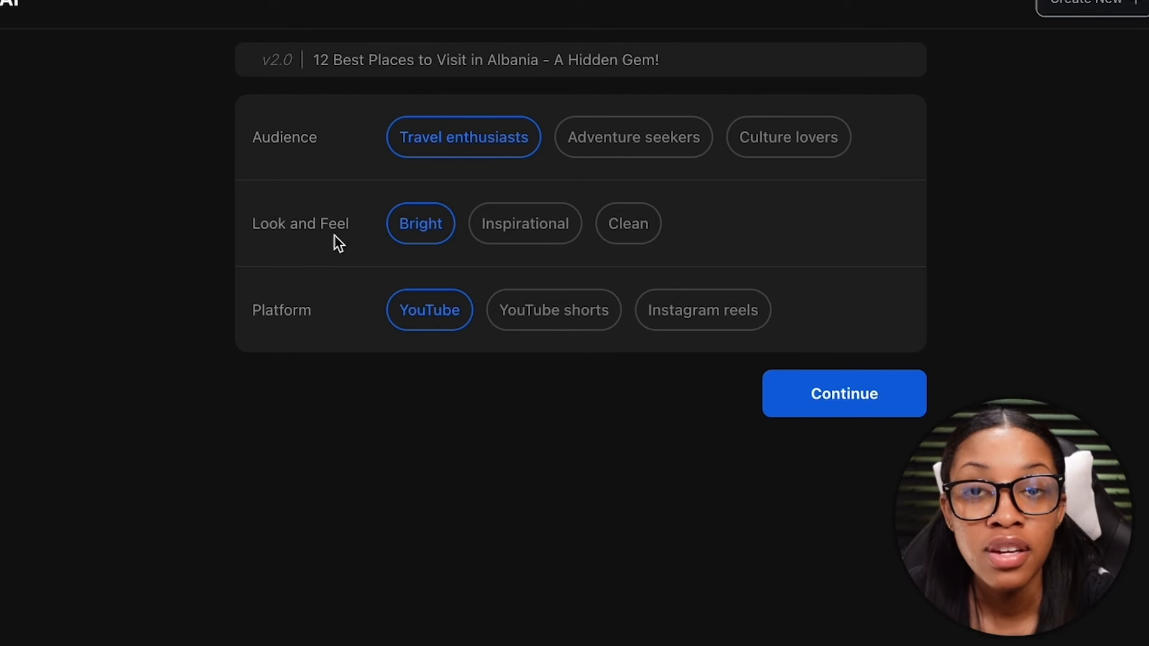
pyautogui.click(428, 236)
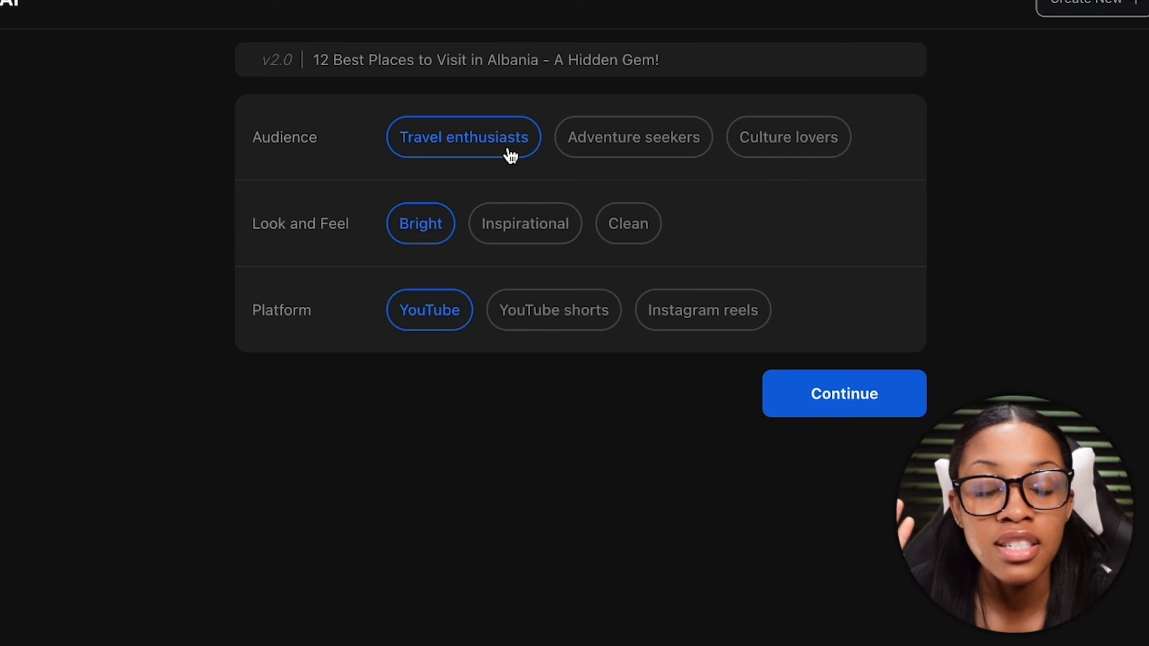
pyautogui.click(869, 392)
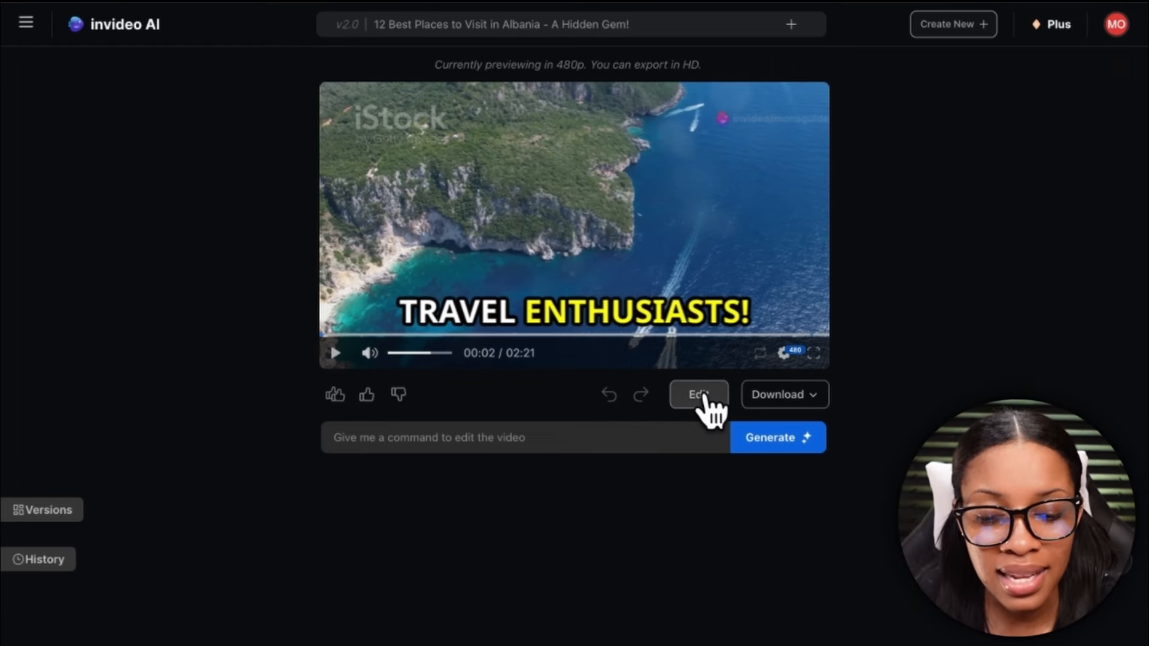
# Step: Open the generated Albania video for editing
pyautogui.click(706, 400)
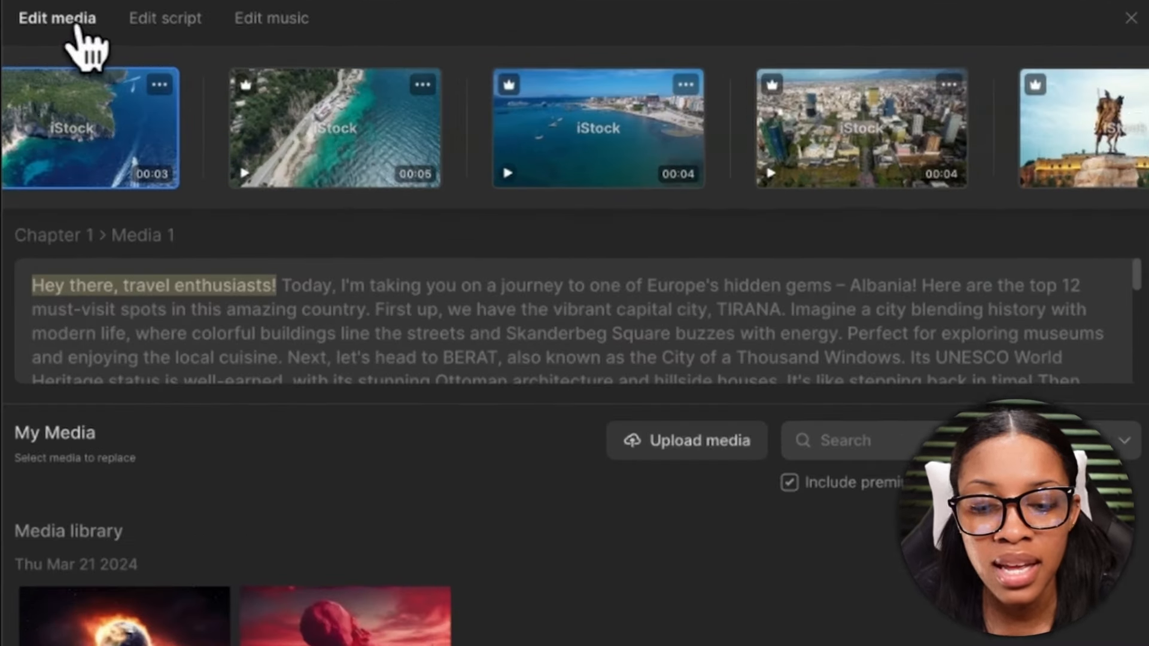
# Step: Replace the clip for the Berat UNESCO World Heritage sentence with a street stock video found by searching "albania unesco world heritage"
pyautogui.hscroll(10, 486, 148)
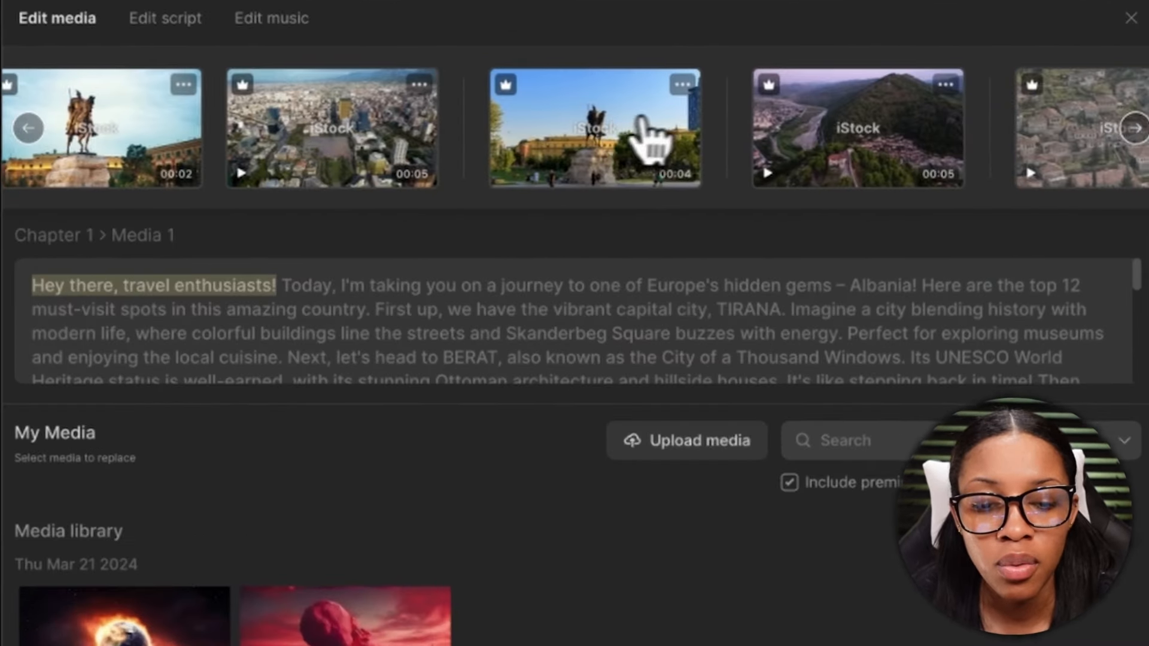
pyautogui.hscroll(6, 640, 120)
pyautogui.click(705, 134)
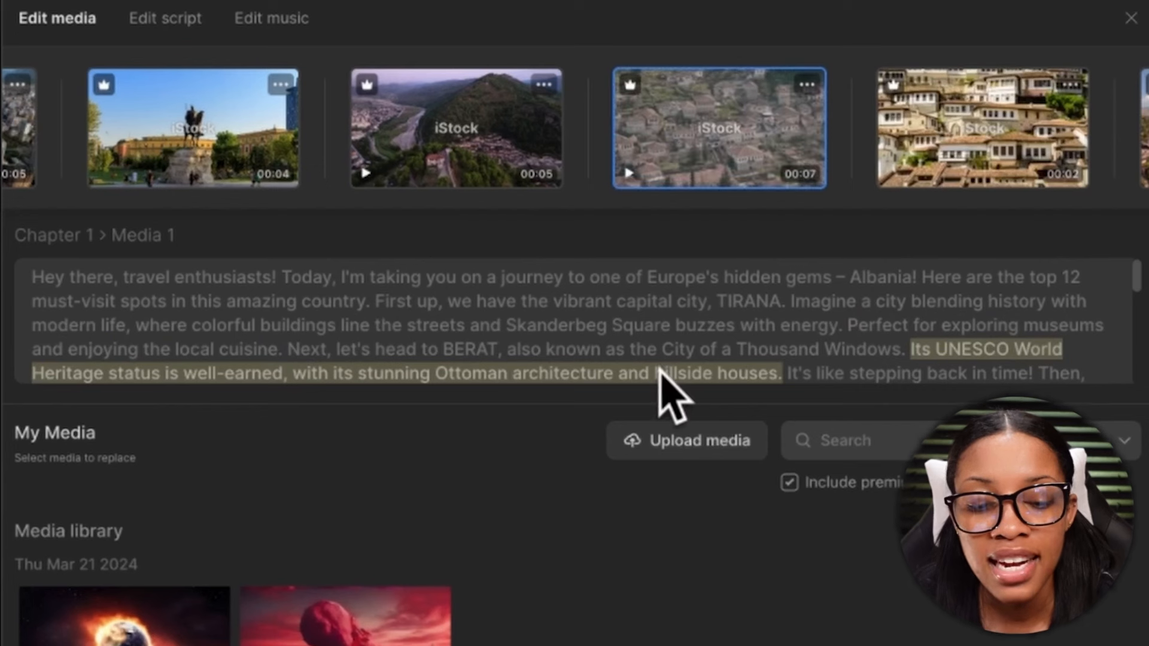
pyautogui.scroll(-1, 664, 371)
pyautogui.moveTo(911, 294); pyautogui.dragTo(789, 328)
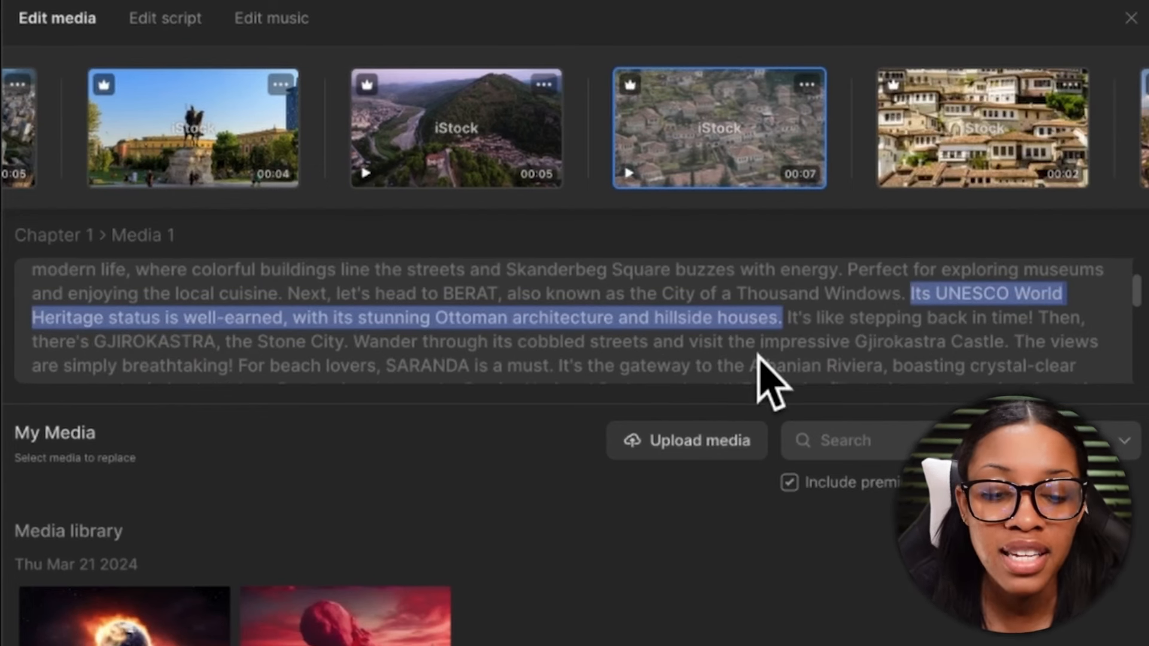
pyautogui.click(772, 359)
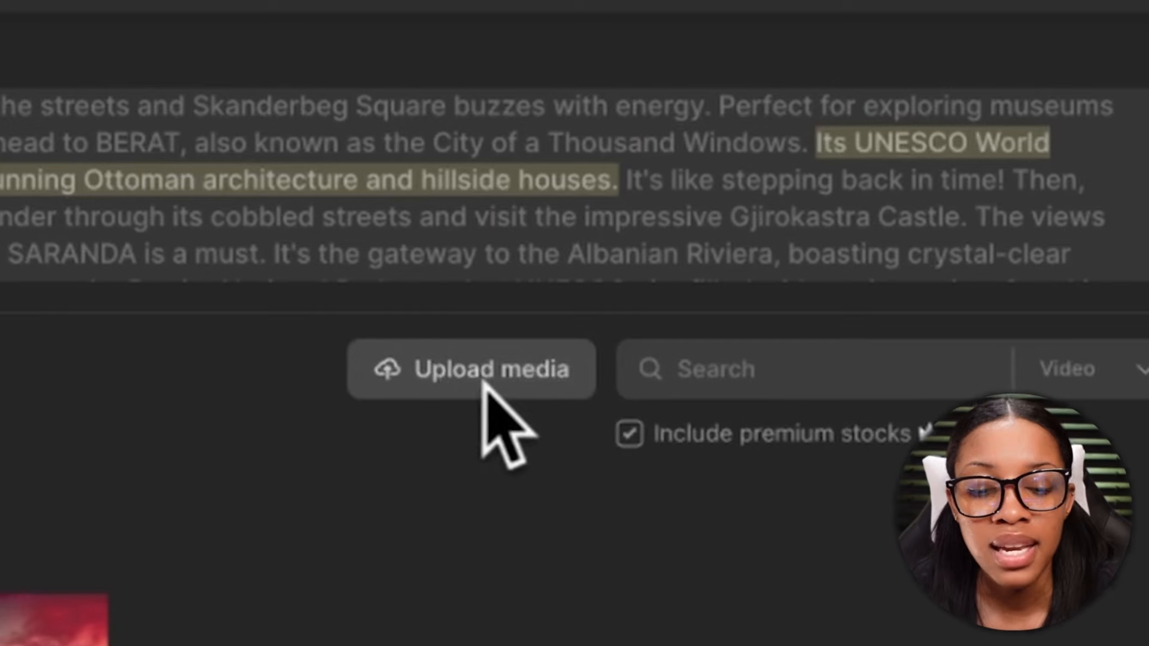
pyautogui.click(744, 381)
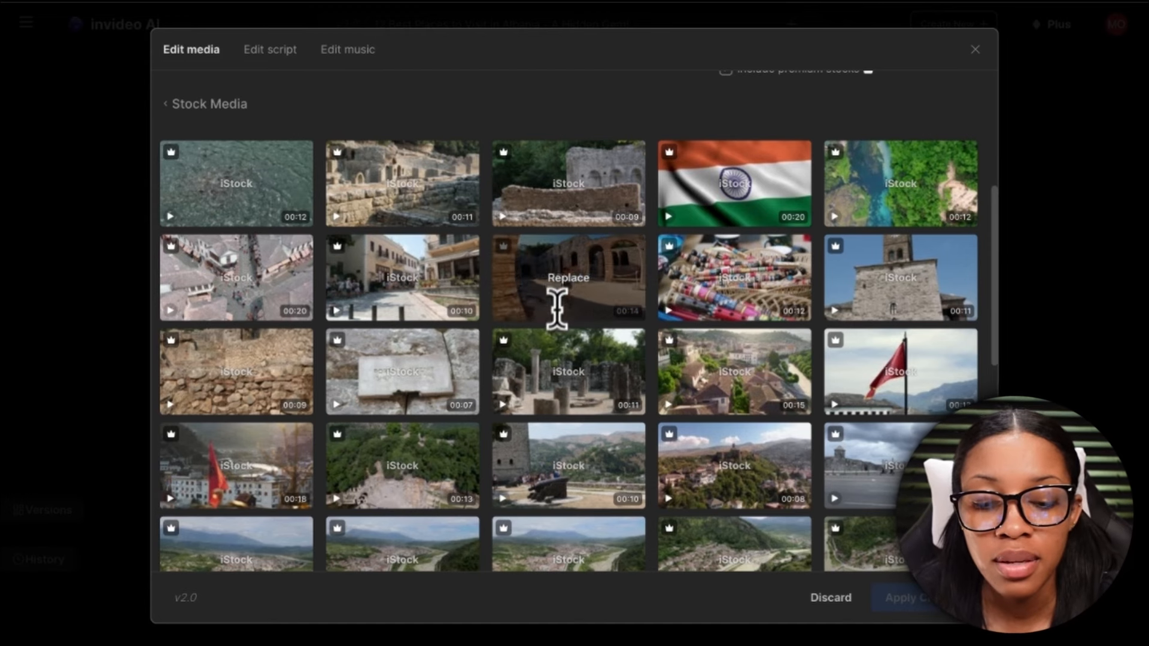
pyautogui.click(413, 285)
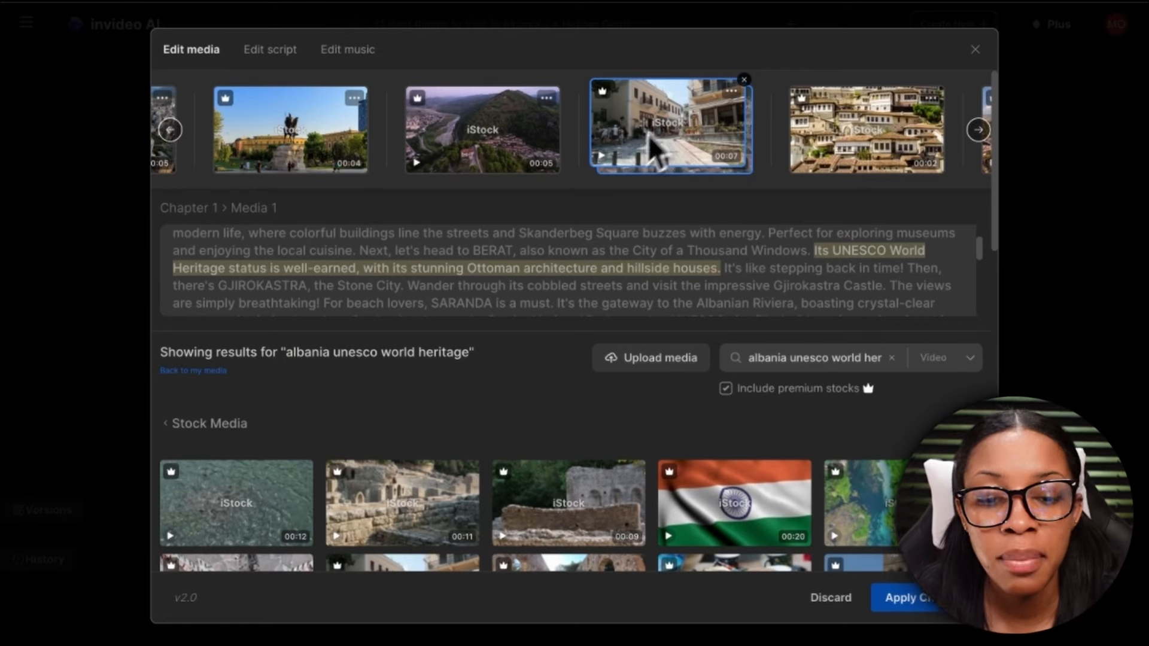
pyautogui.hscroll(2, 666, 117)
pyautogui.hscroll(10, 677, 135)
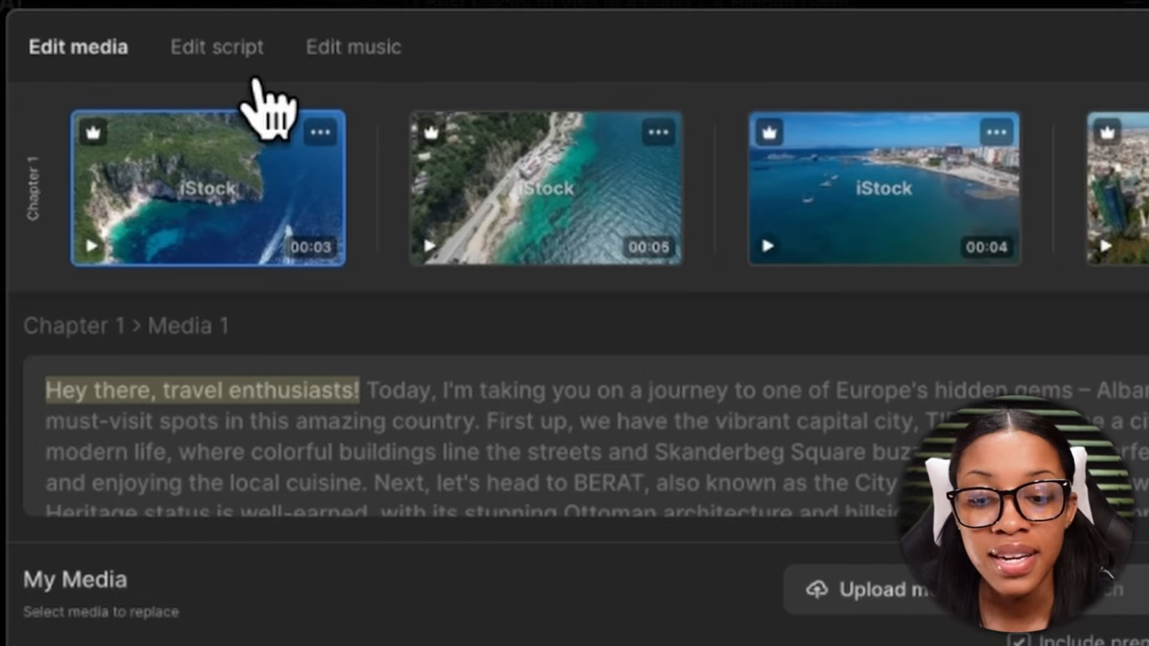
# Step: Open the video's script for editing and review the narration lines of Chapter 1
pyautogui.click(207, 51)
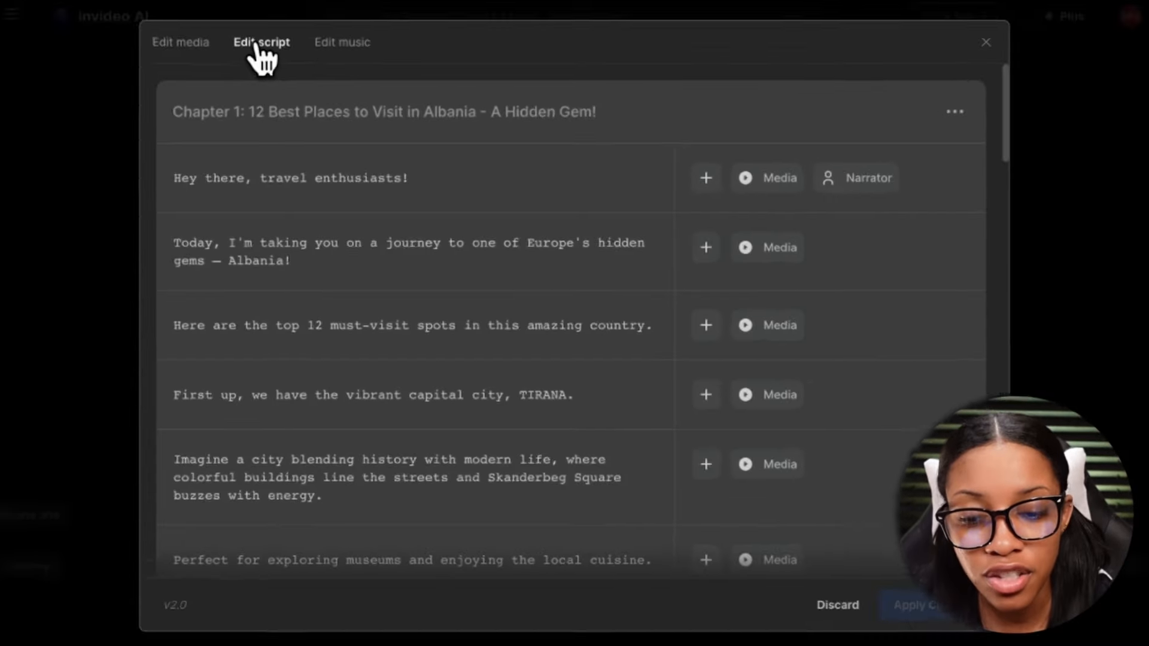
pyautogui.scroll(-15, 376, 239)
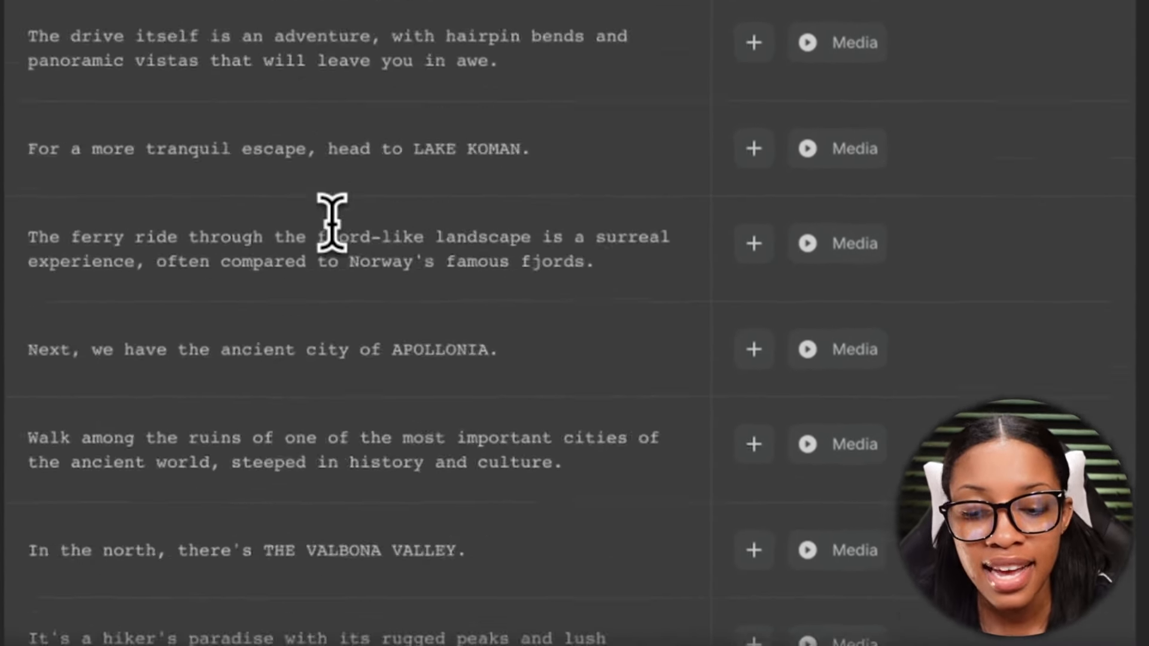
pyautogui.click(441, 73)
pyautogui.click(516, 96)
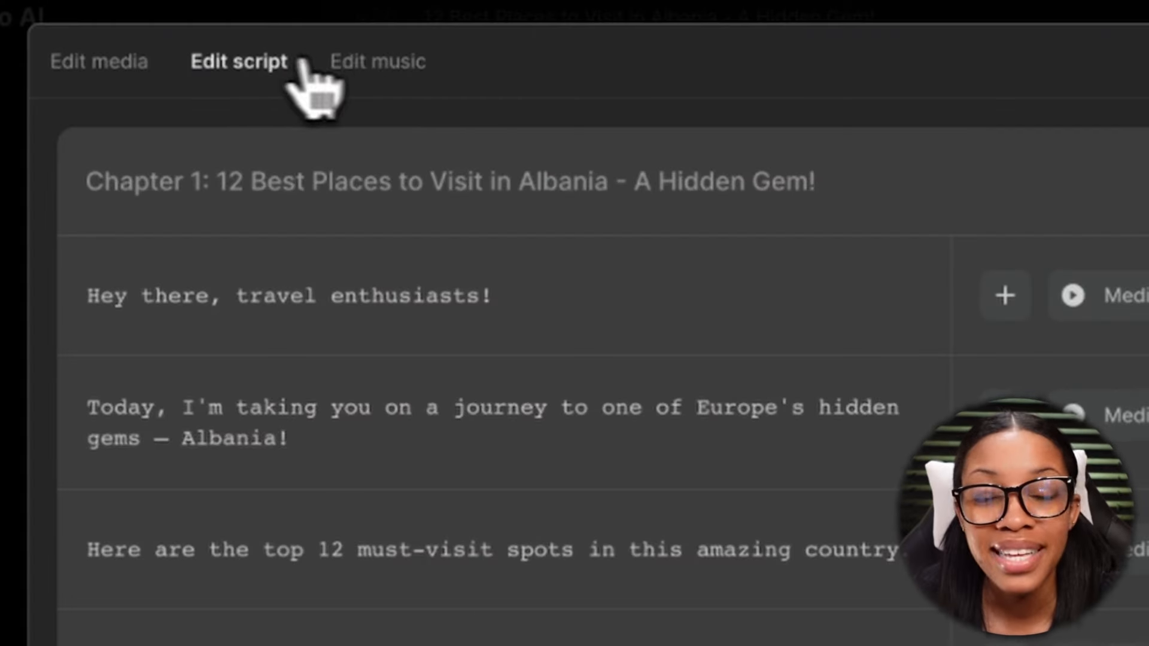
# Step: Browse the music library, search it for "upbeat" and preview the Upbeat track as possible music for Chapter 1
pyautogui.click(376, 63)
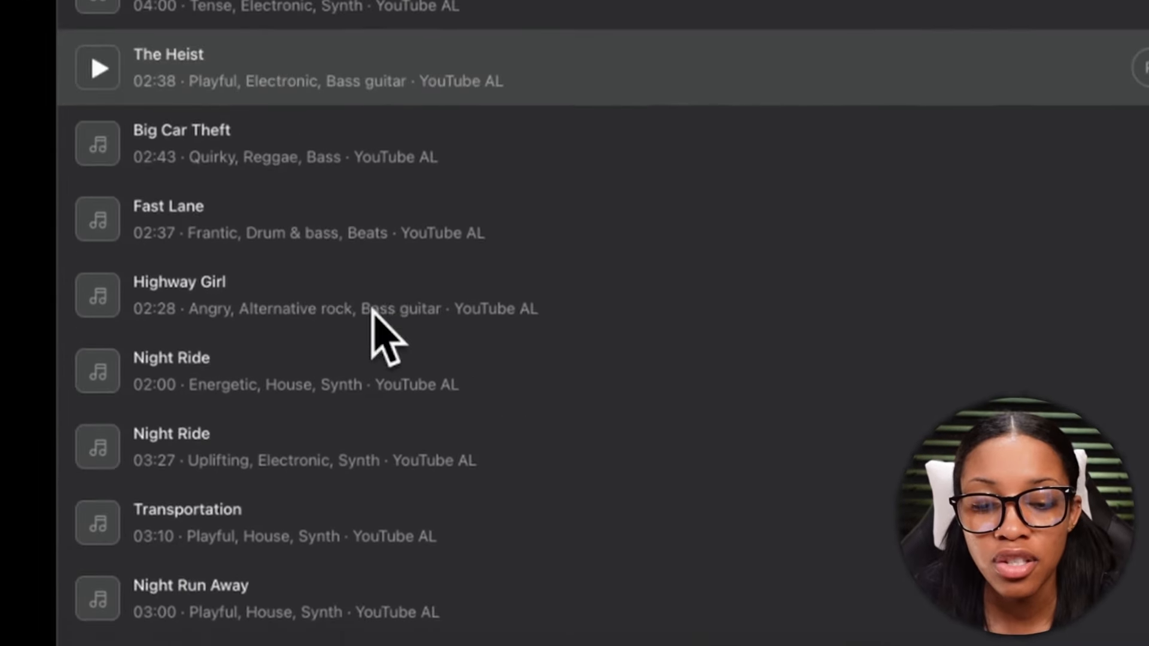
pyautogui.scroll(-10, 380, 335)
pyautogui.scroll(15, 380, 335)
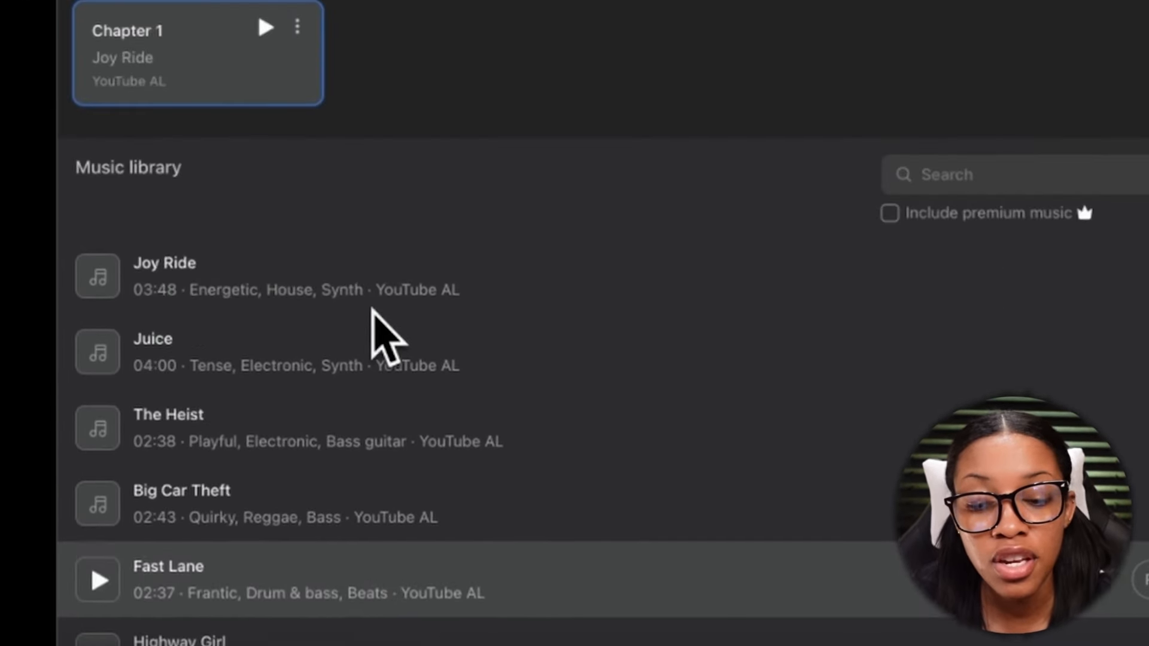
pyautogui.click(282, 285)
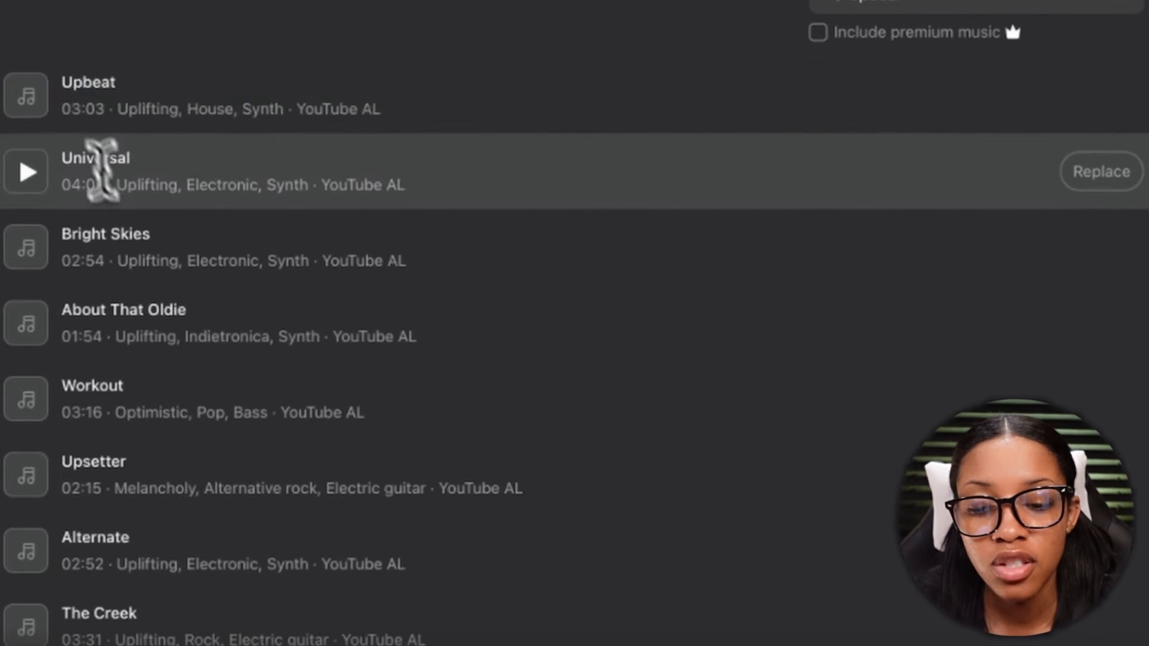
pyautogui.click(25, 97)
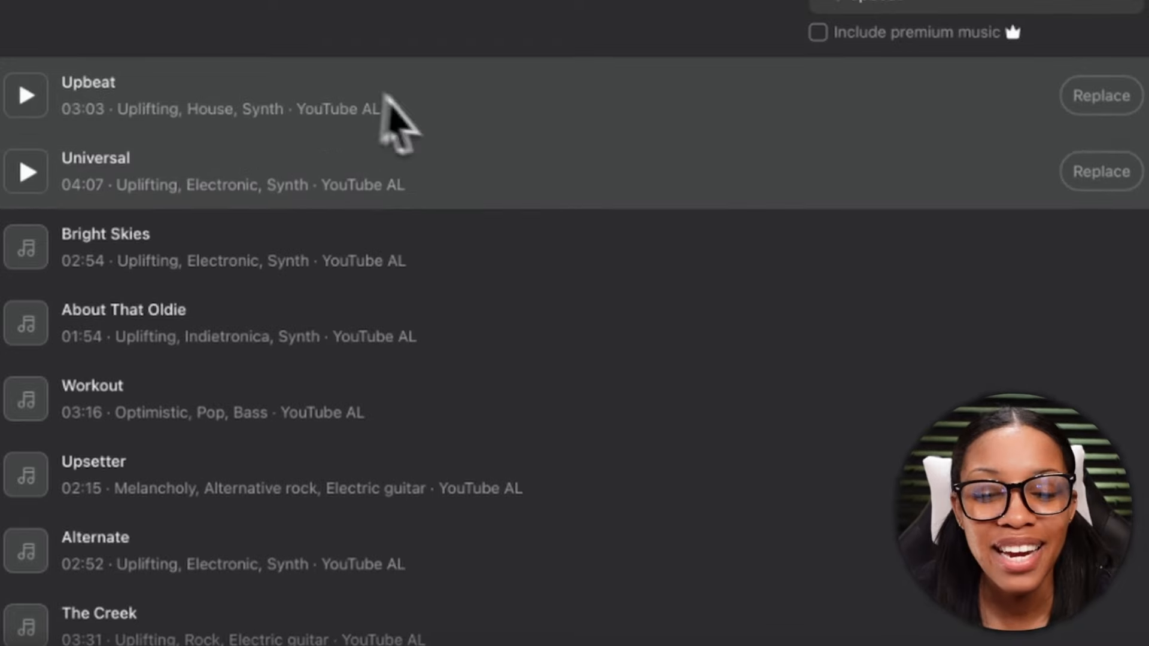
pyautogui.scroll(3, 419, 138)
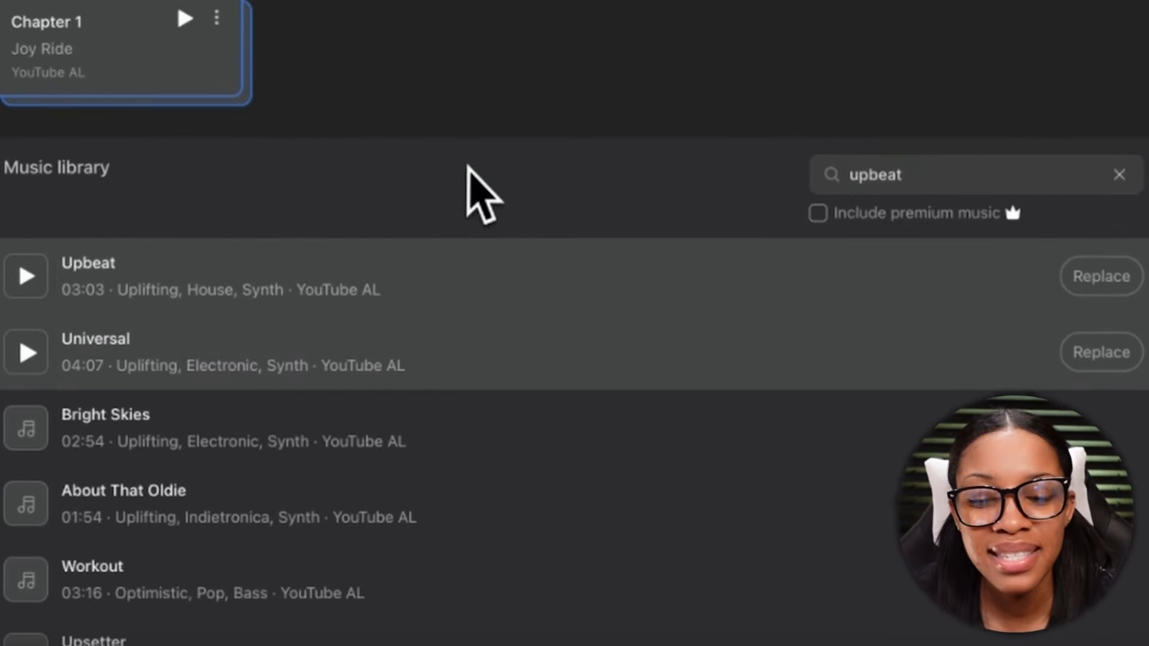
pyautogui.click(501, 278)
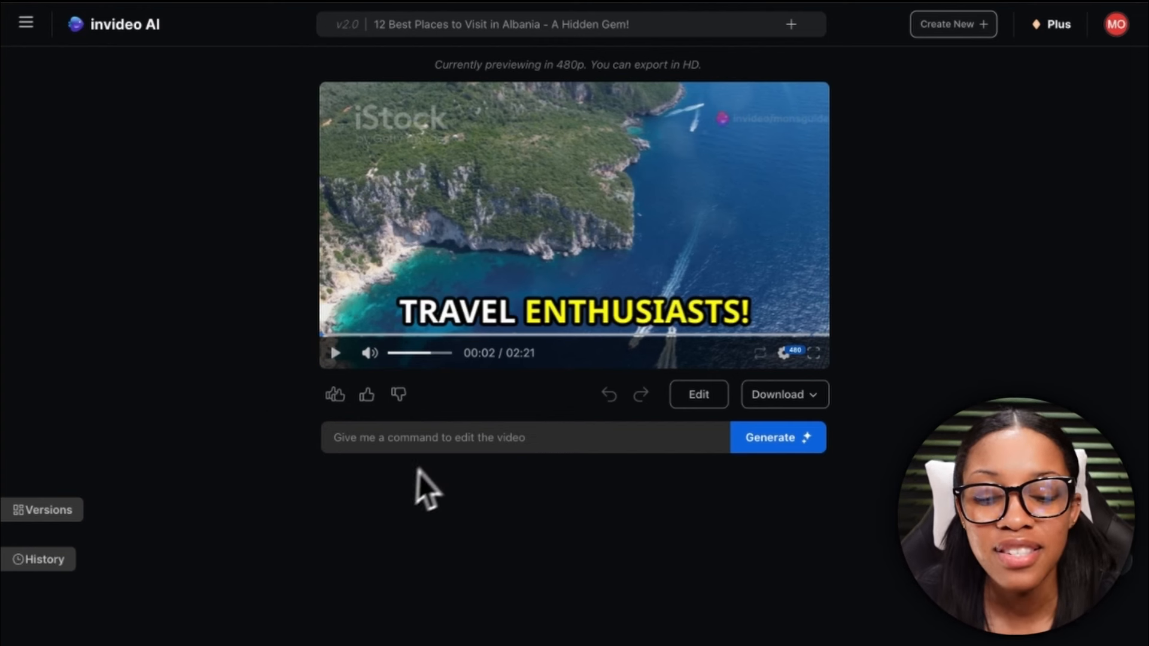
# Step: Submit the edit command "change subtitle to hormozi style" and preview the regenerated video
pyautogui.click(444, 443)
pyautogui.click(264, 453)
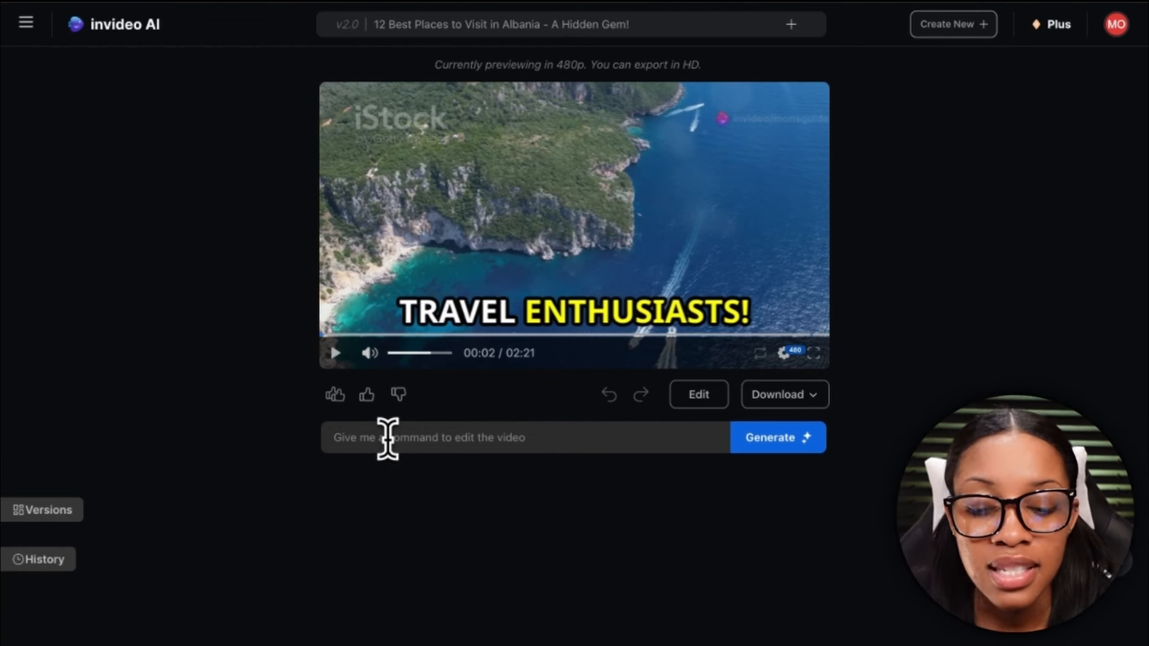
pyautogui.write('change subtitle to hormozi style')
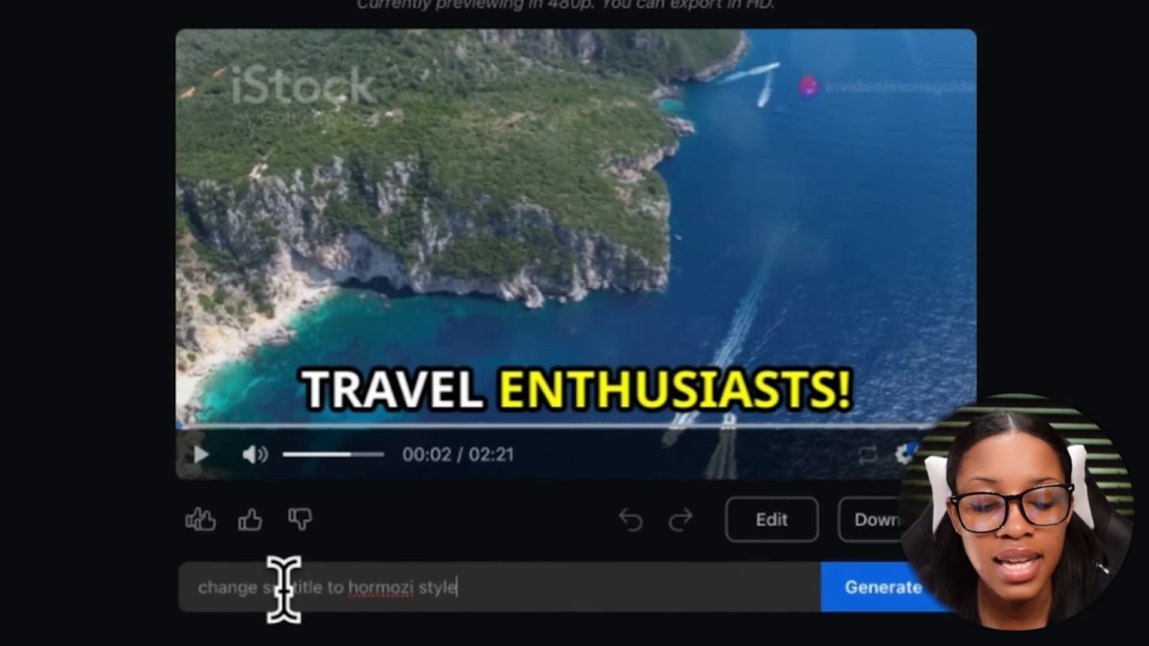
pyautogui.click(865, 595)
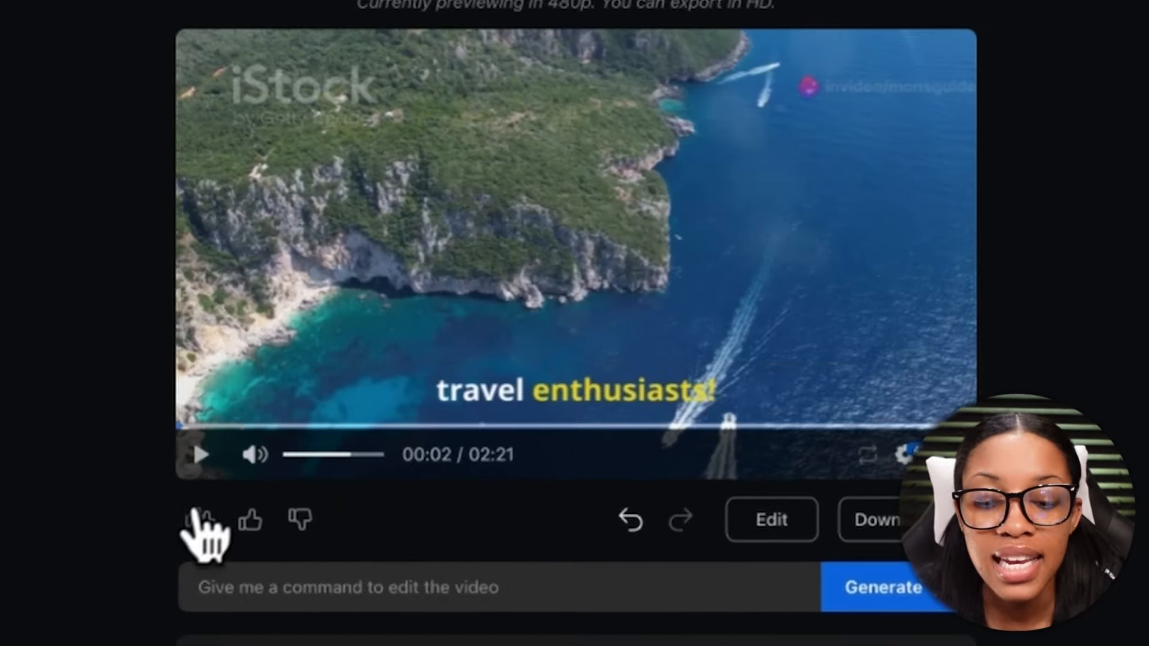
pyautogui.click(198, 461)
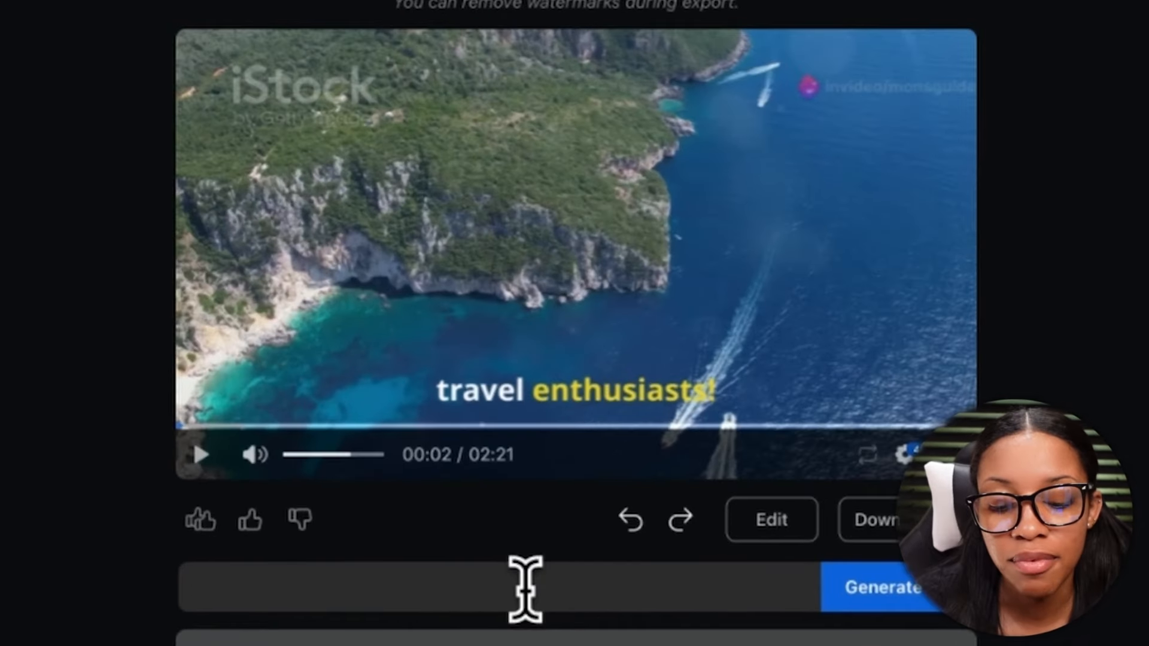
# Step: Restyle the video's subtitles with the edit command "add bold subtitles with popping effect"
pyautogui.write('add bold subtitles with popping effect')
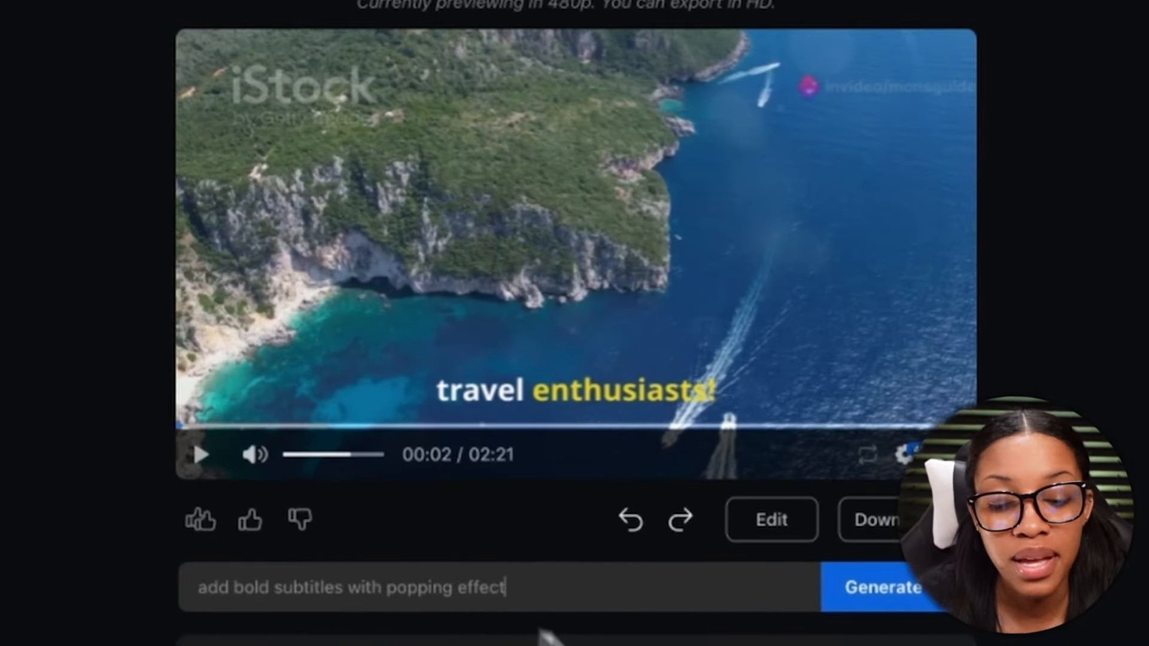
pyautogui.click(931, 609)
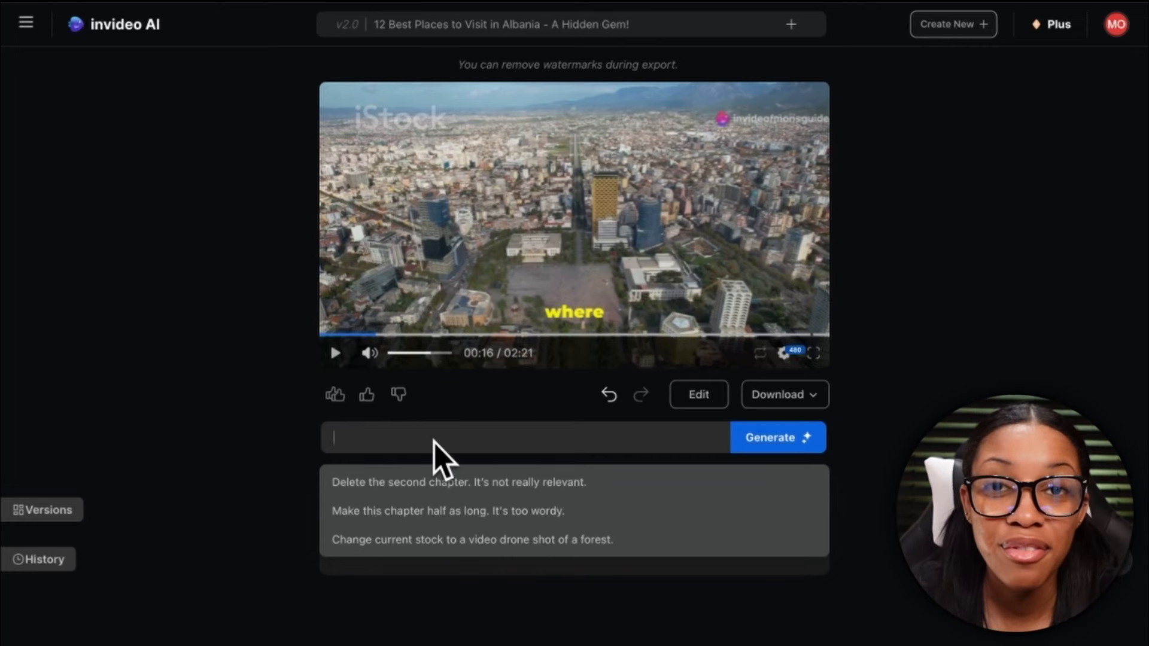
# Step: Submit the edit commands "change VO to russian voice" and "Change VO to indian" to try other voice-overs
pyautogui.write('change VO')
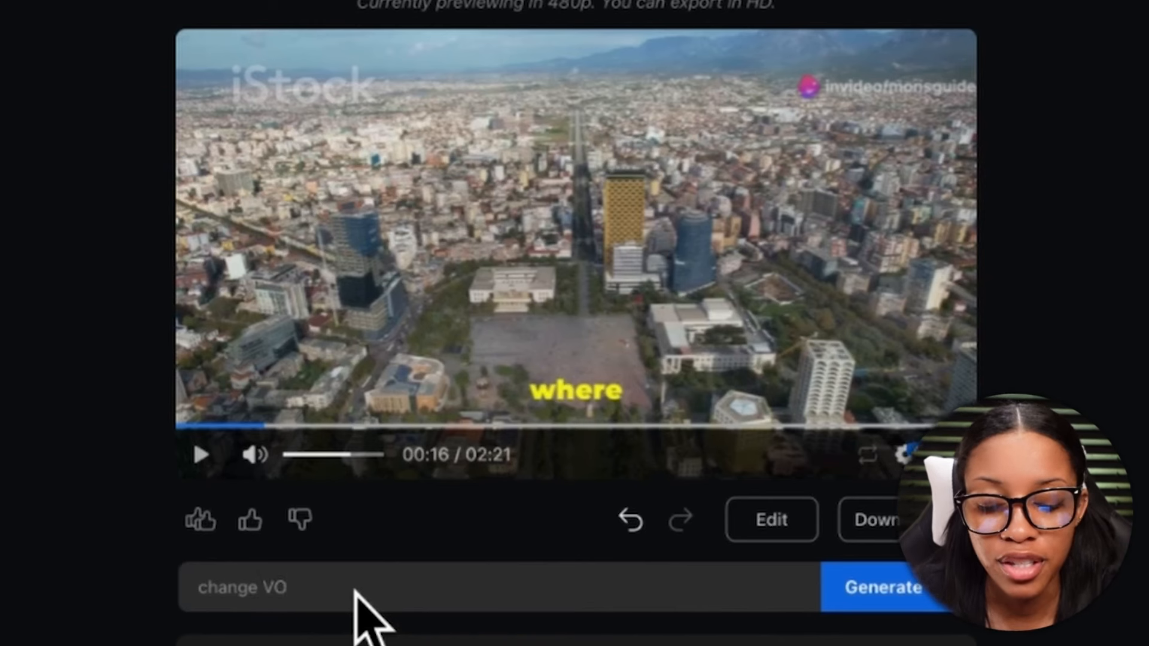
pyautogui.write(' to russian voice')
pyautogui.press('Return')
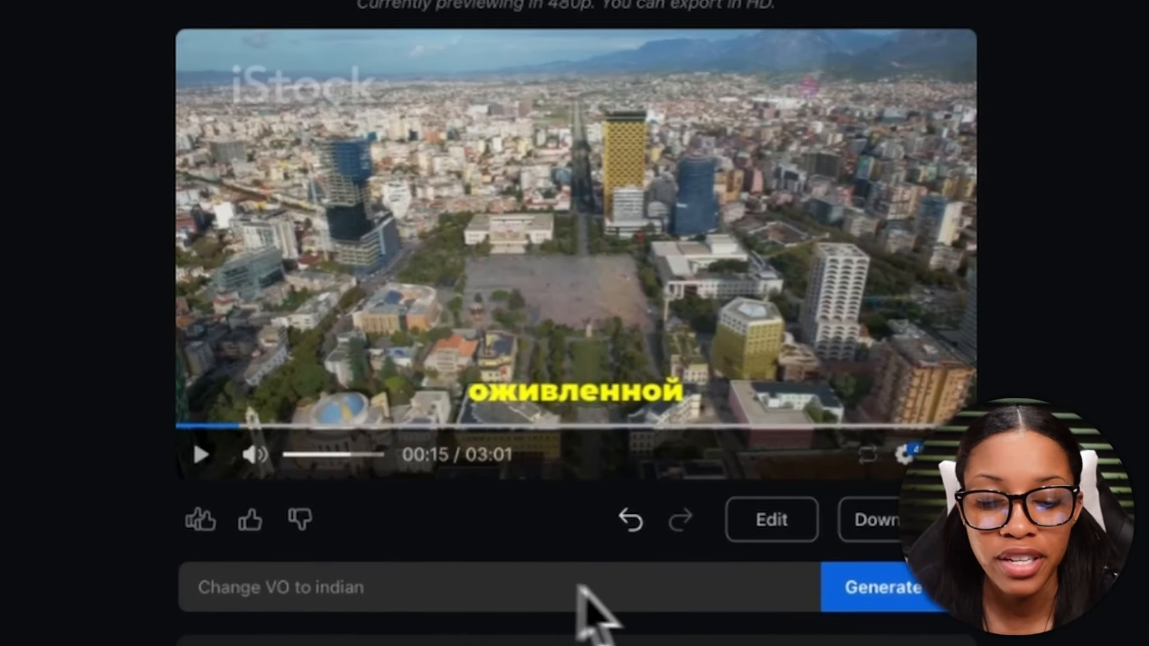
pyautogui.click(831, 605)
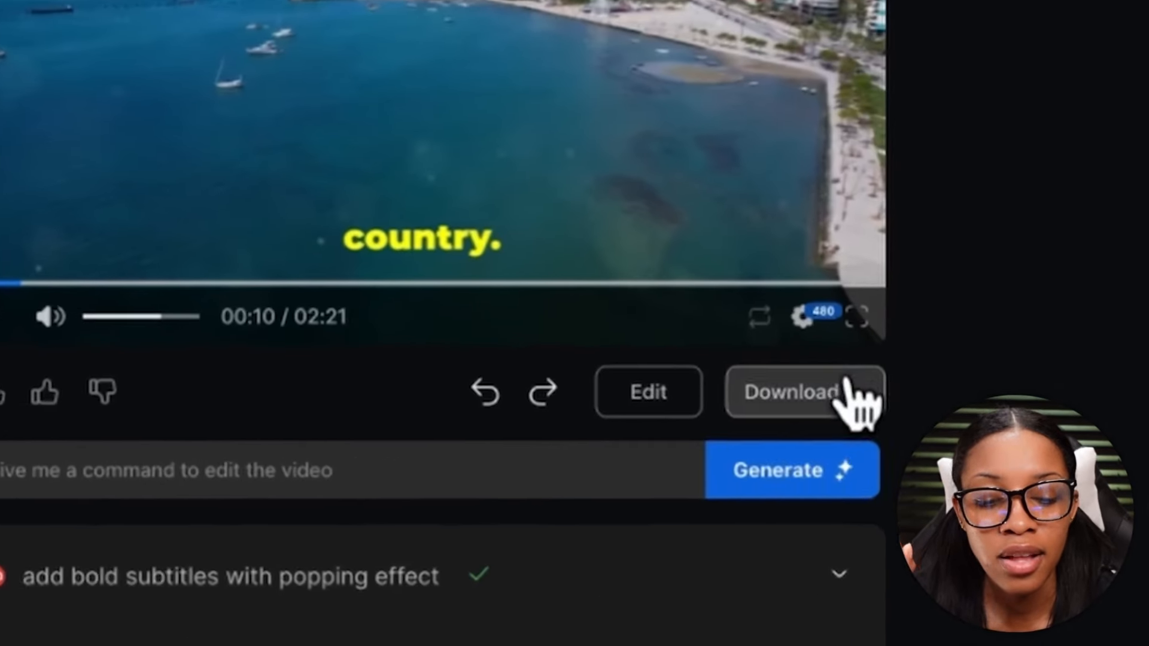
# Step: Download the video at 1080p with no watermarks and invideo AI branding set to None
pyautogui.click(814, 399)
pyautogui.click(847, 462)
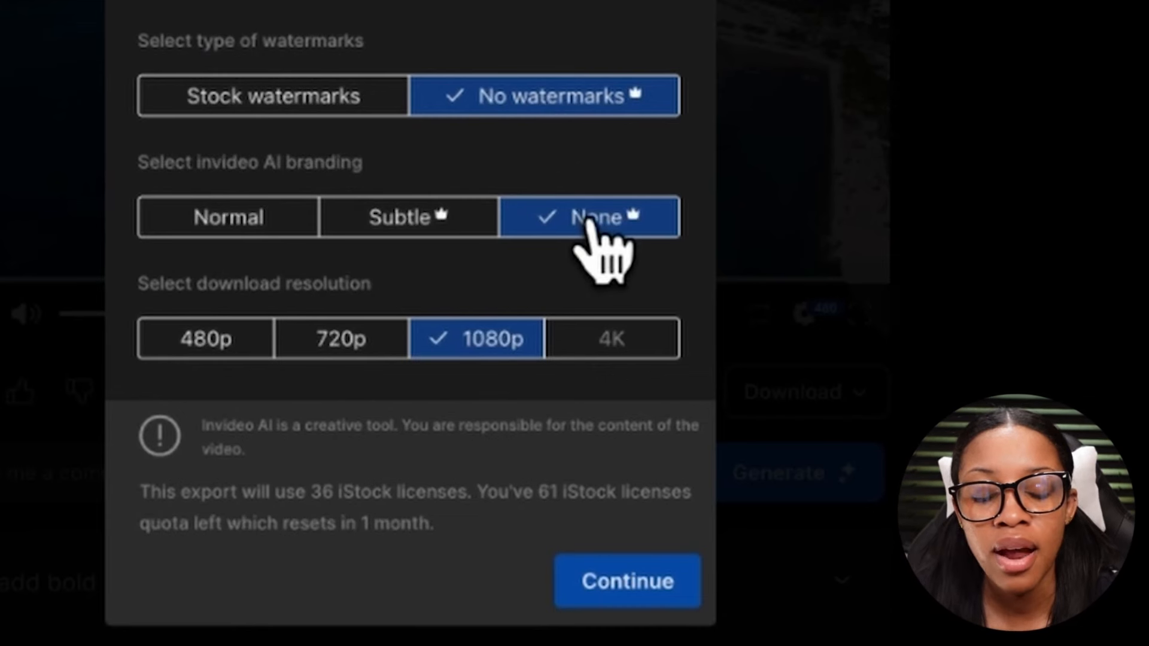
pyautogui.click(643, 583)
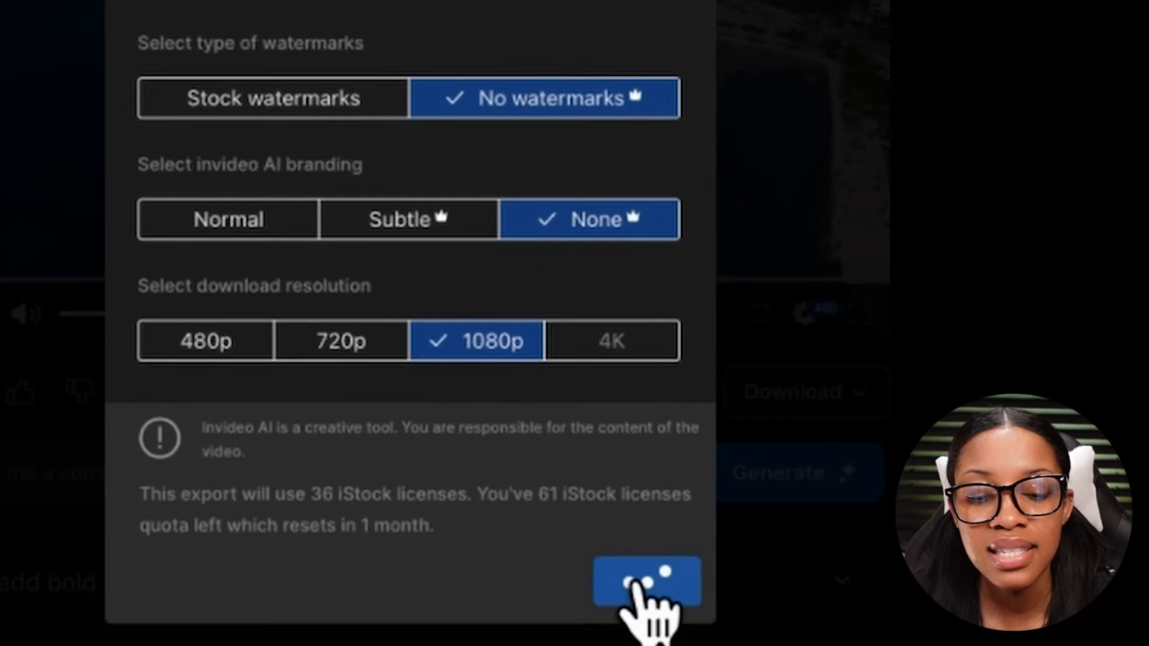